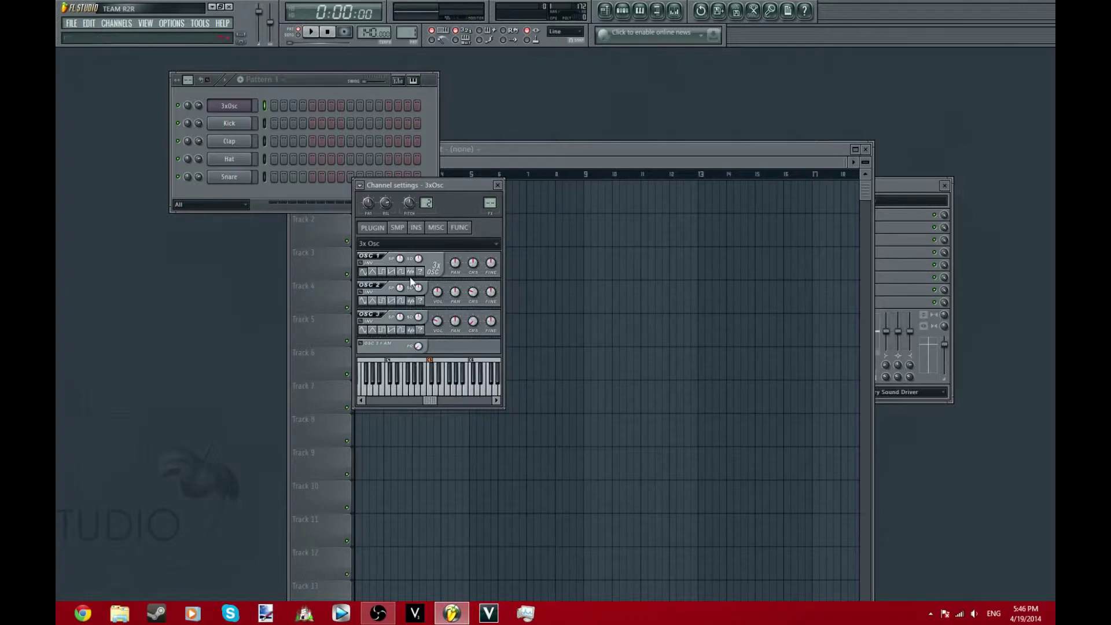
Record an improvised melody with the 3xOsc channel into Pattern 1 and stop playback.
click(436, 393)
click(439, 393)
click(345, 33)
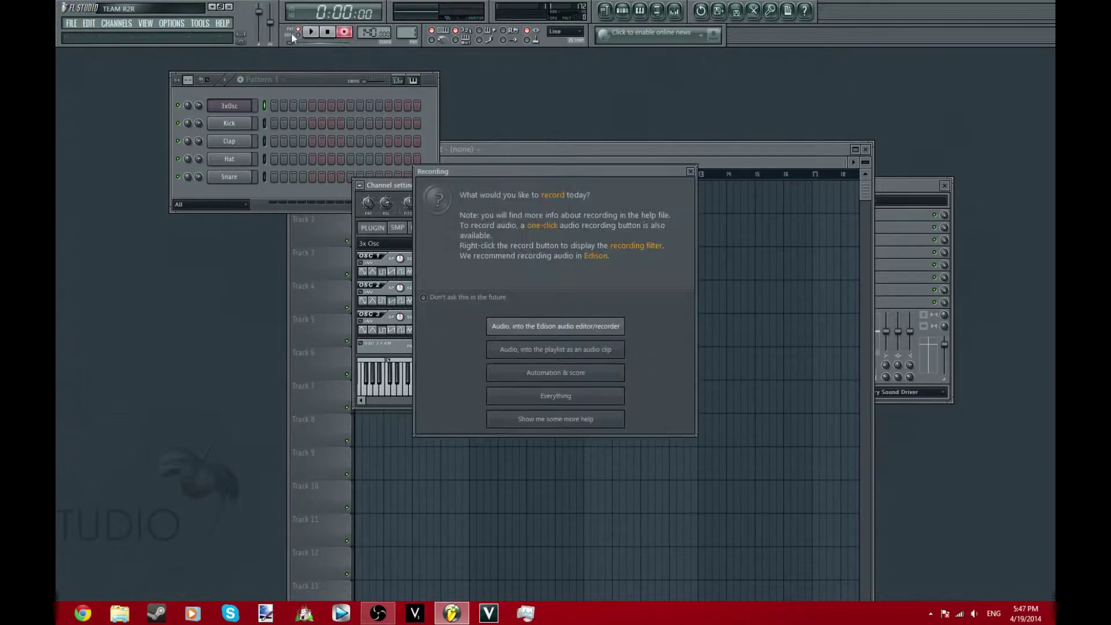
click(691, 171)
click(321, 32)
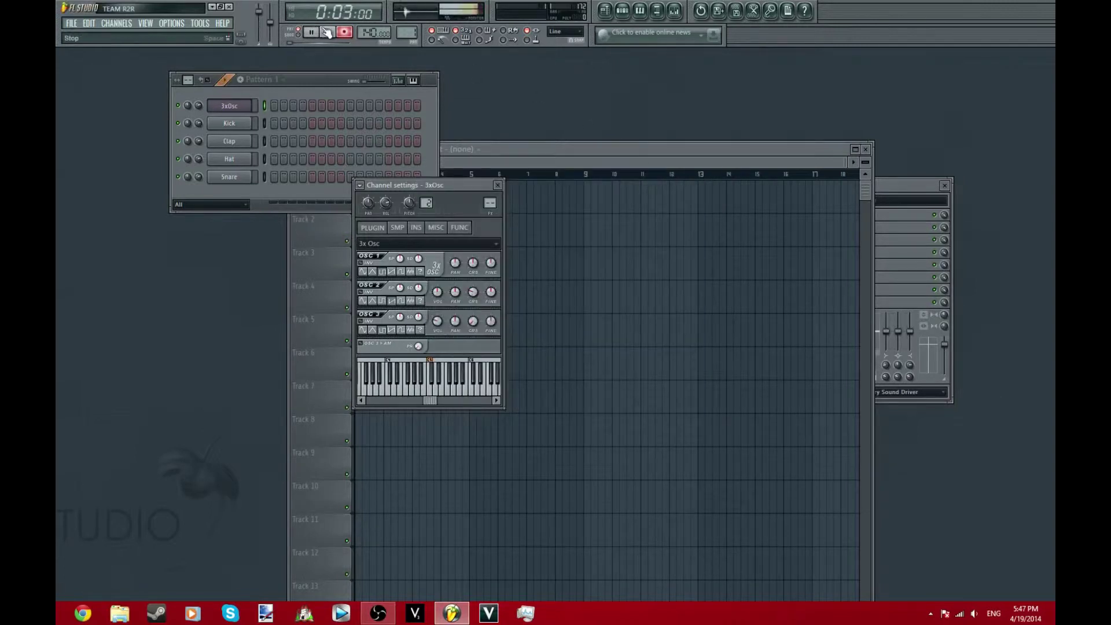
key(n)
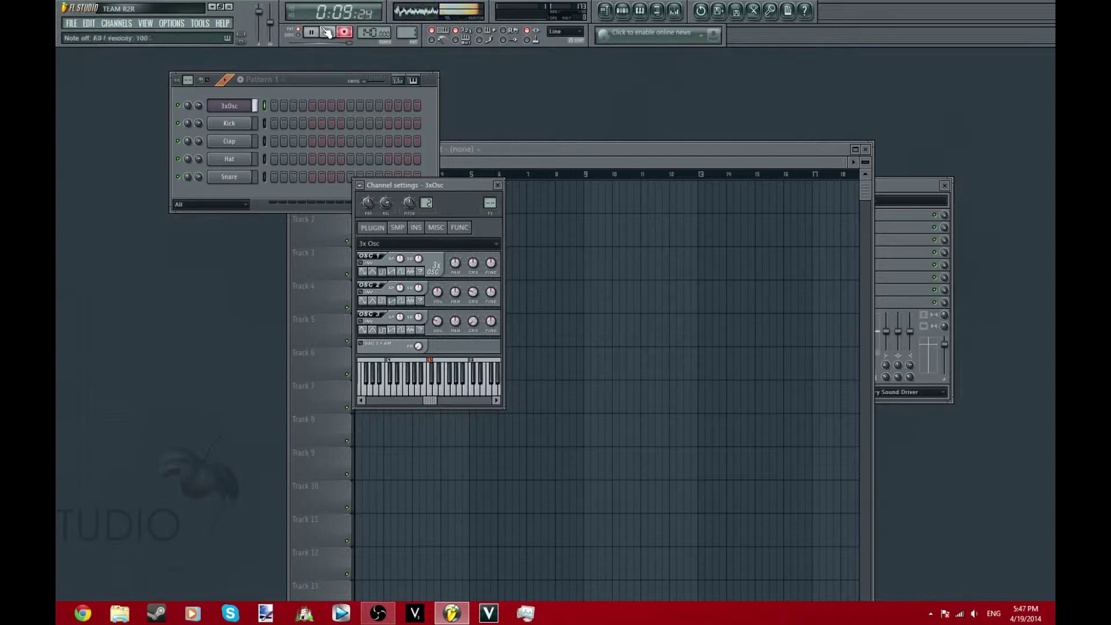
click(327, 32)
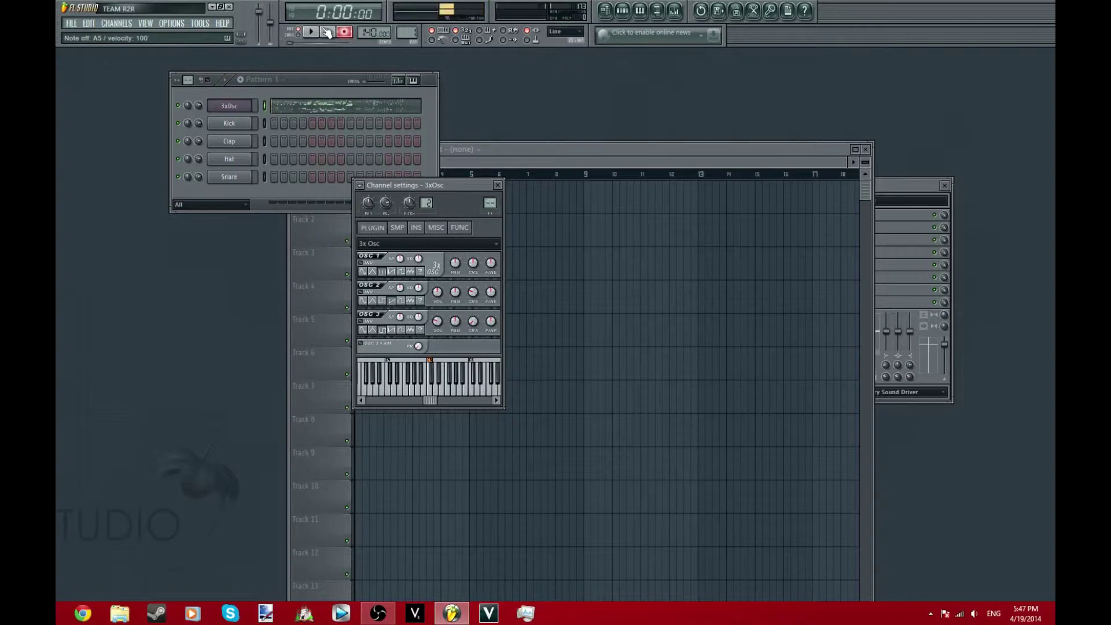
Overdub more 3xOsc notes in Pattern 1, stop playback and turn recording off.
key(space)
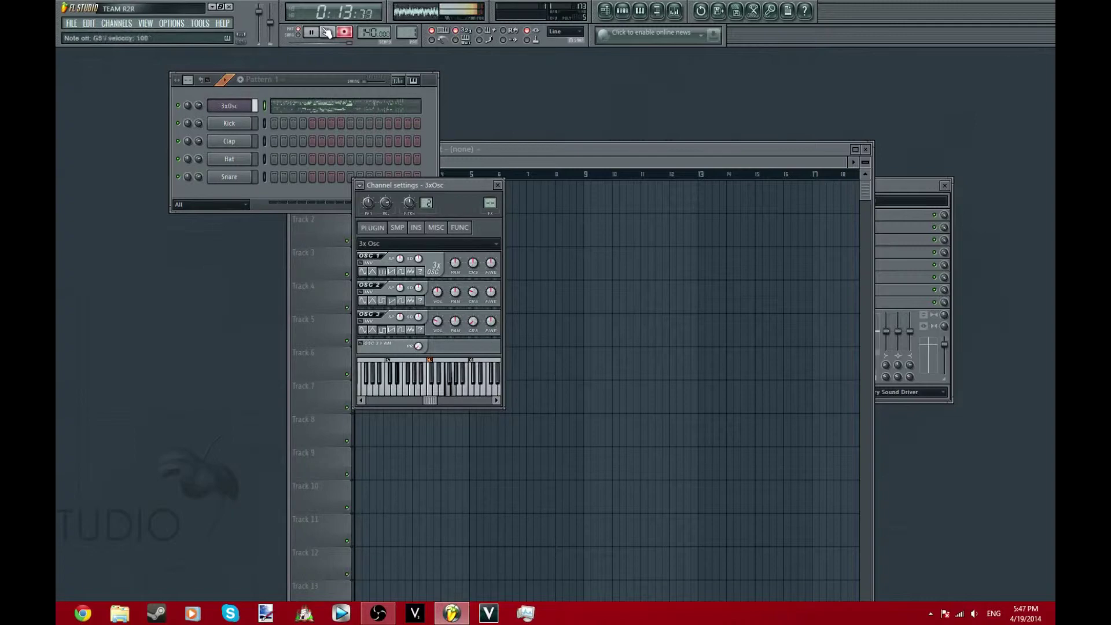
click(327, 31)
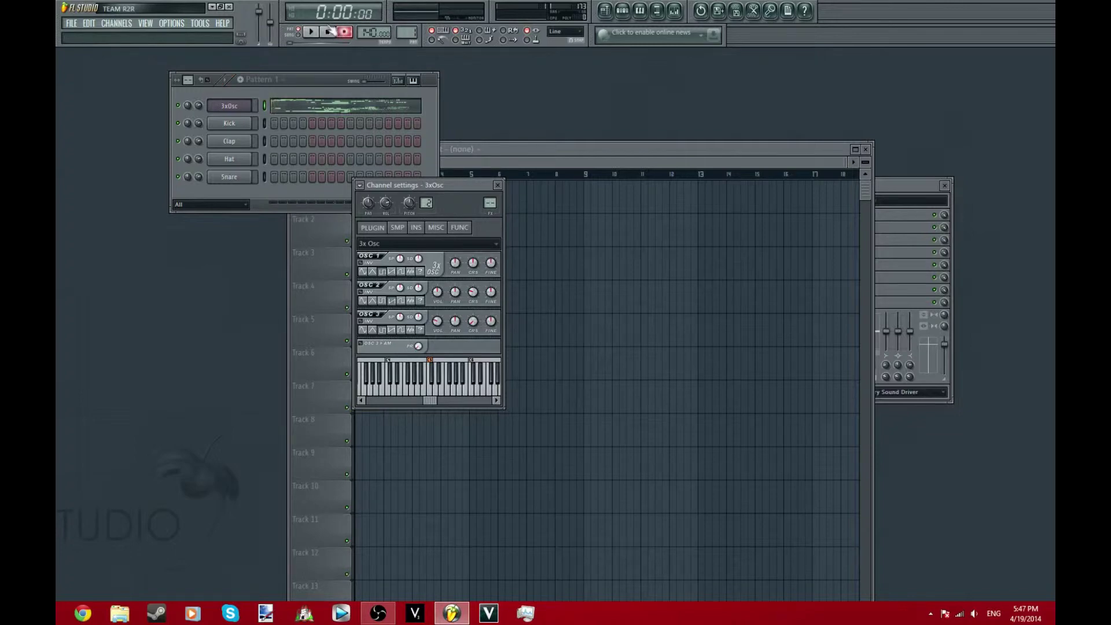
click(330, 33)
Play Pattern 1 in the 3xOsc piano roll and delete the two stray A#4 and G4 notes just after bar 10 begins.
click(328, 103)
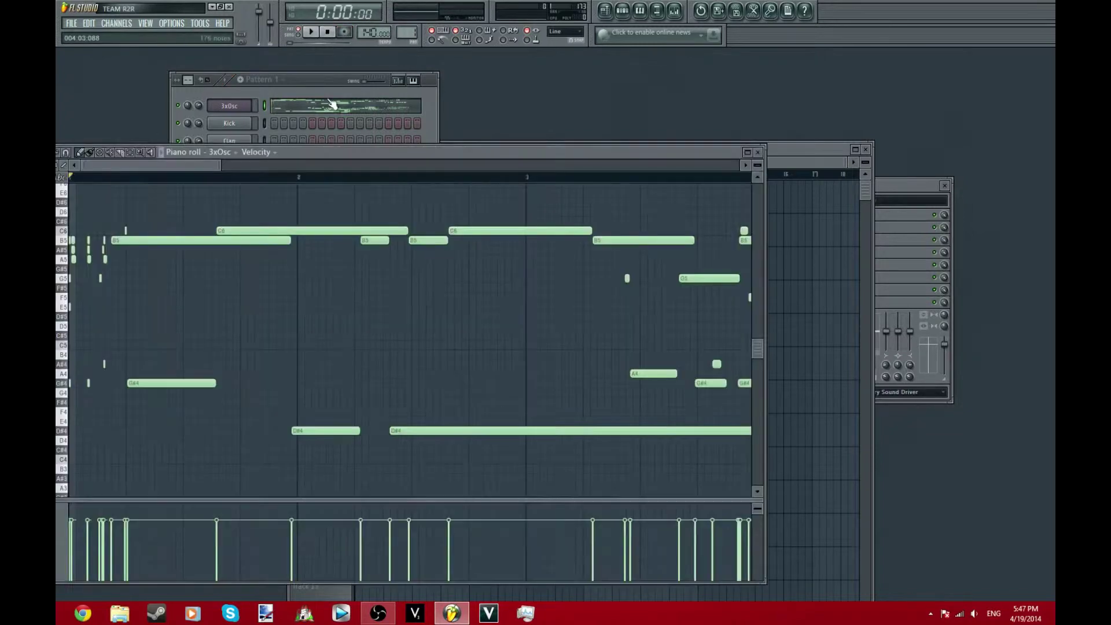
key(space)
drag(352, 153, 526, 135)
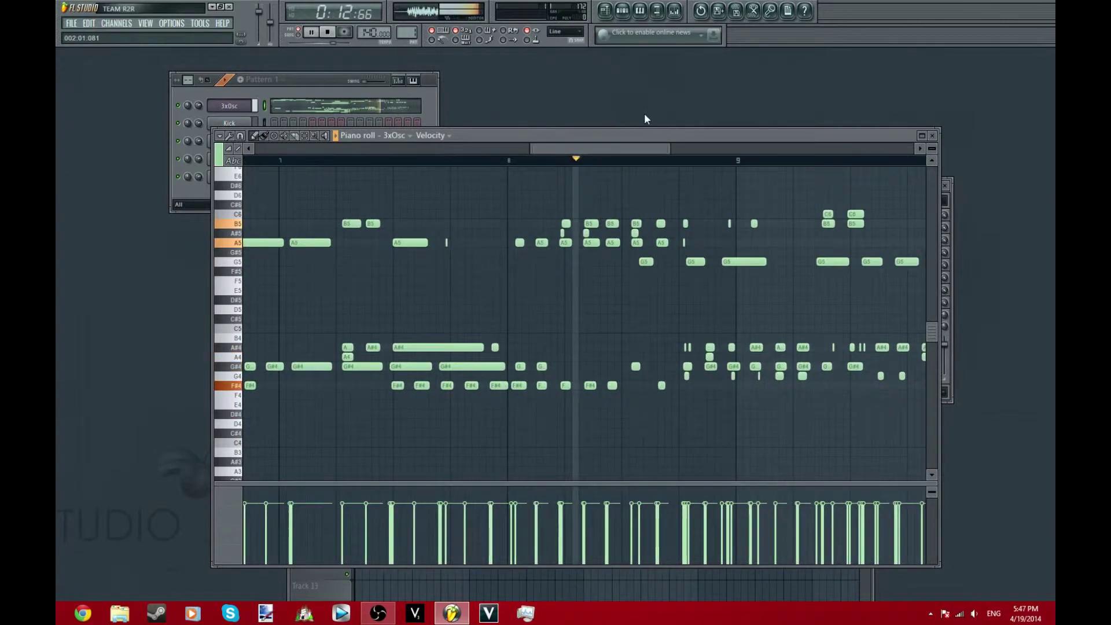
drag(644, 149, 637, 151)
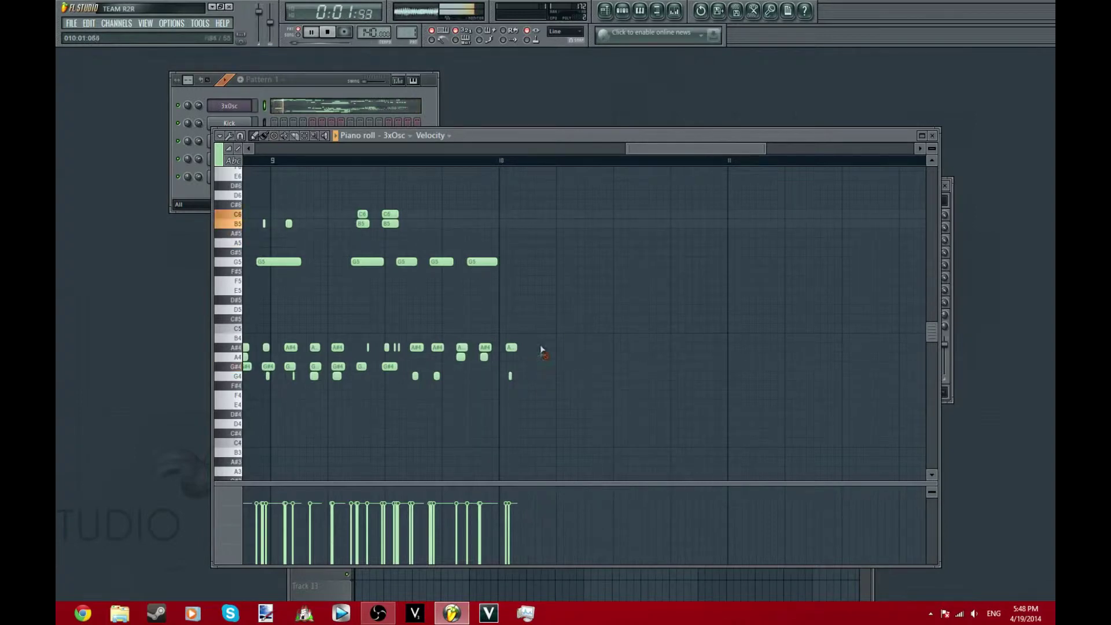
right_click(511, 347)
right_click(510, 376)
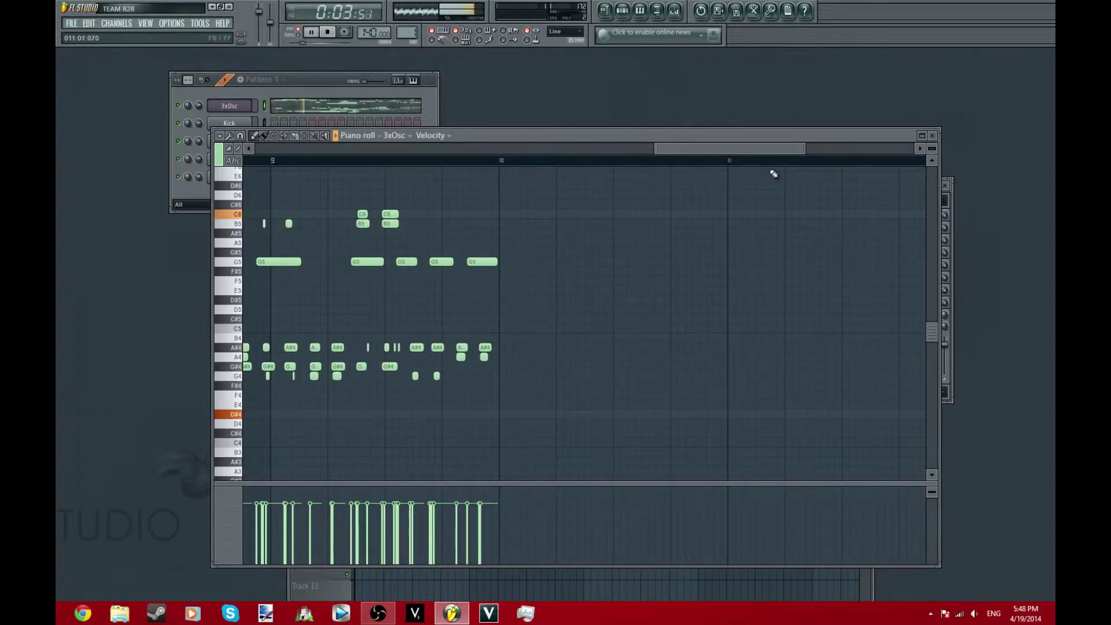
click(326, 32)
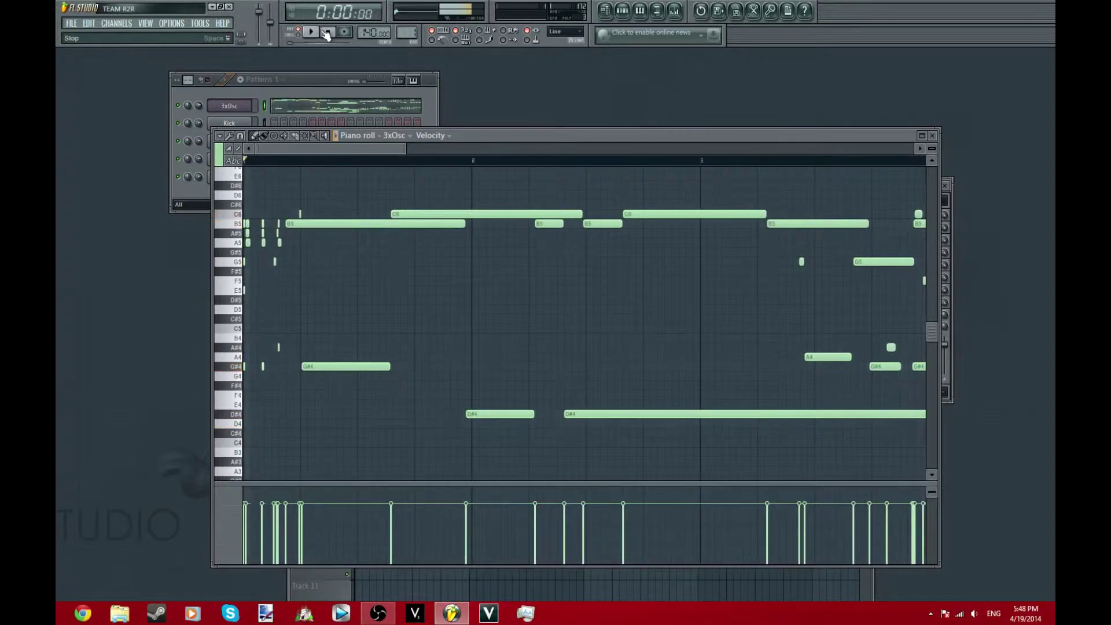
Move the piano roll aside and place Pattern 1 at bar 1 of Track 1 in the playlist.
drag(536, 134, 863, 183)
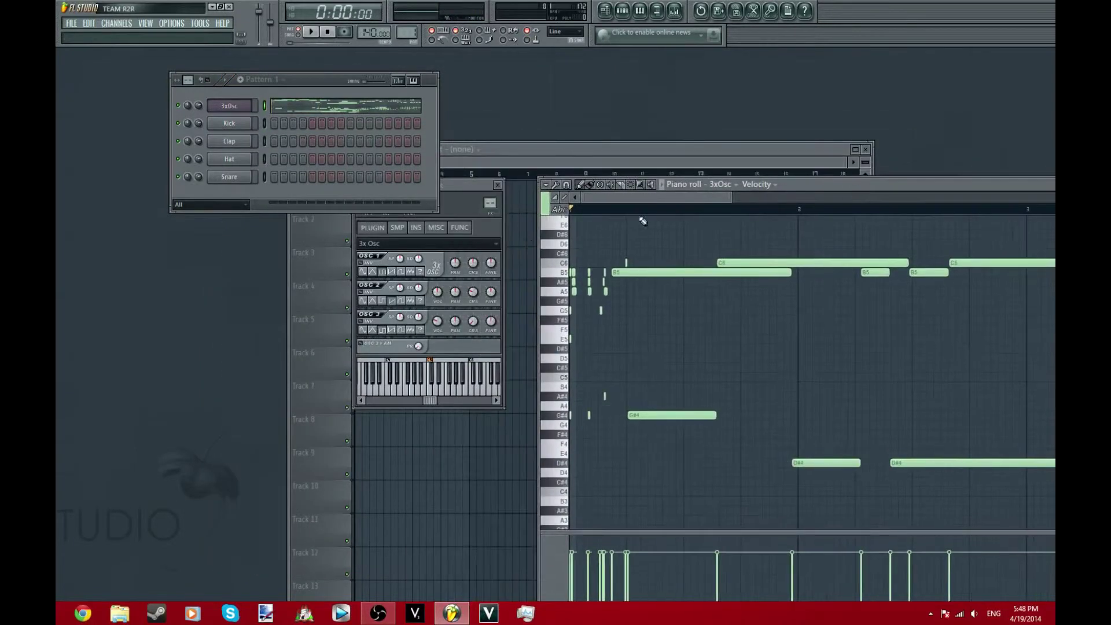
click(533, 151)
drag(488, 203, 390, 197)
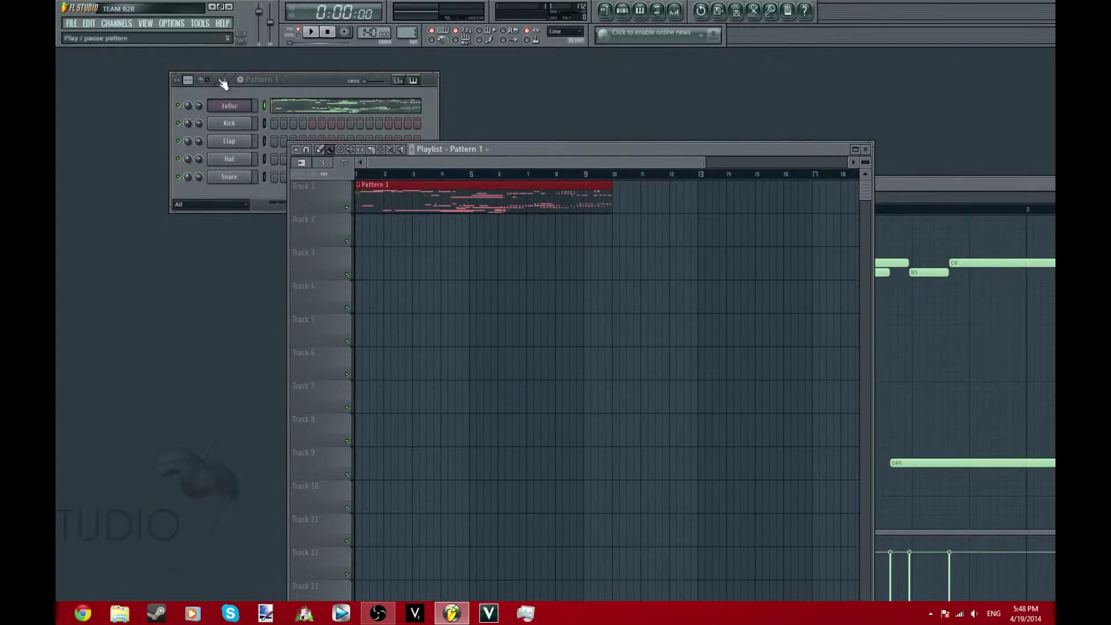
Show the browser's list of patterns and switch to Pattern 2.
click(657, 11)
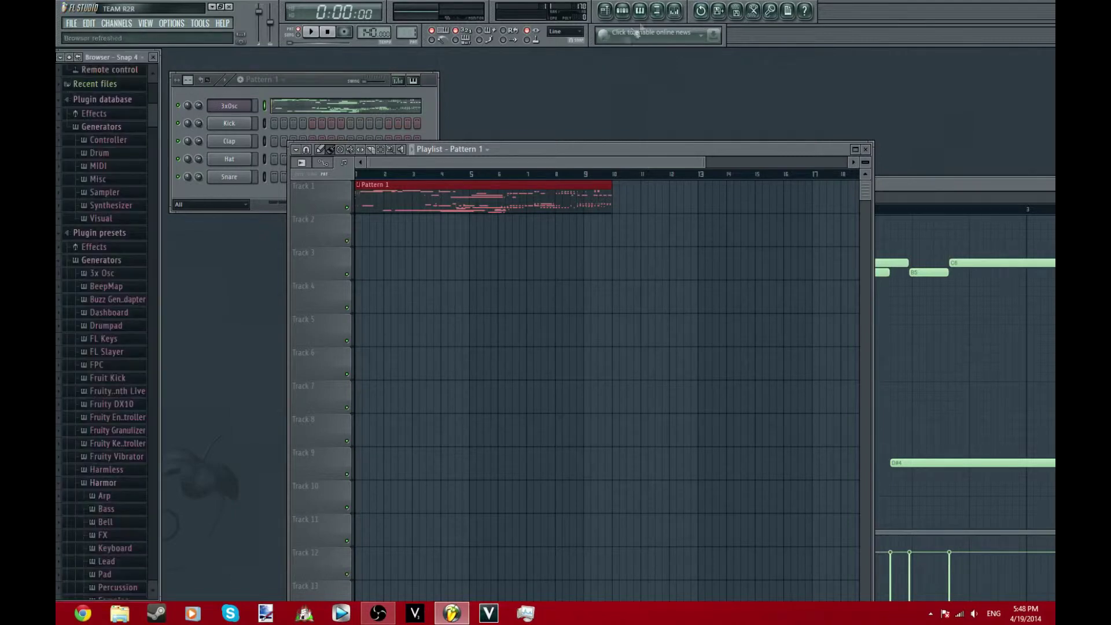
scroll(145, 110, up, 2)
click(122, 99)
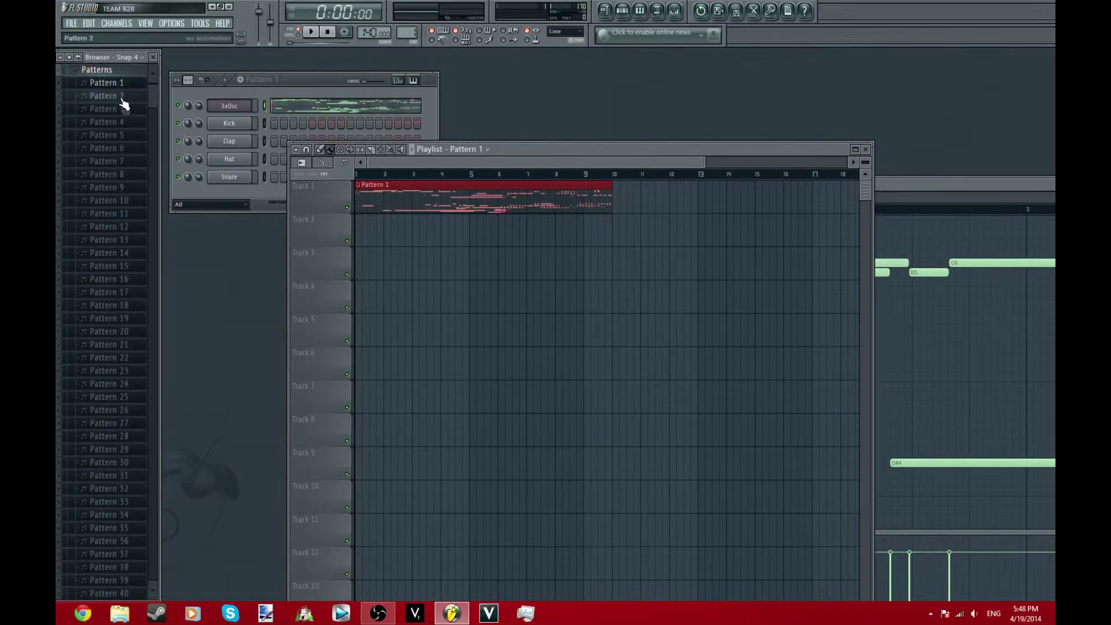
click(126, 96)
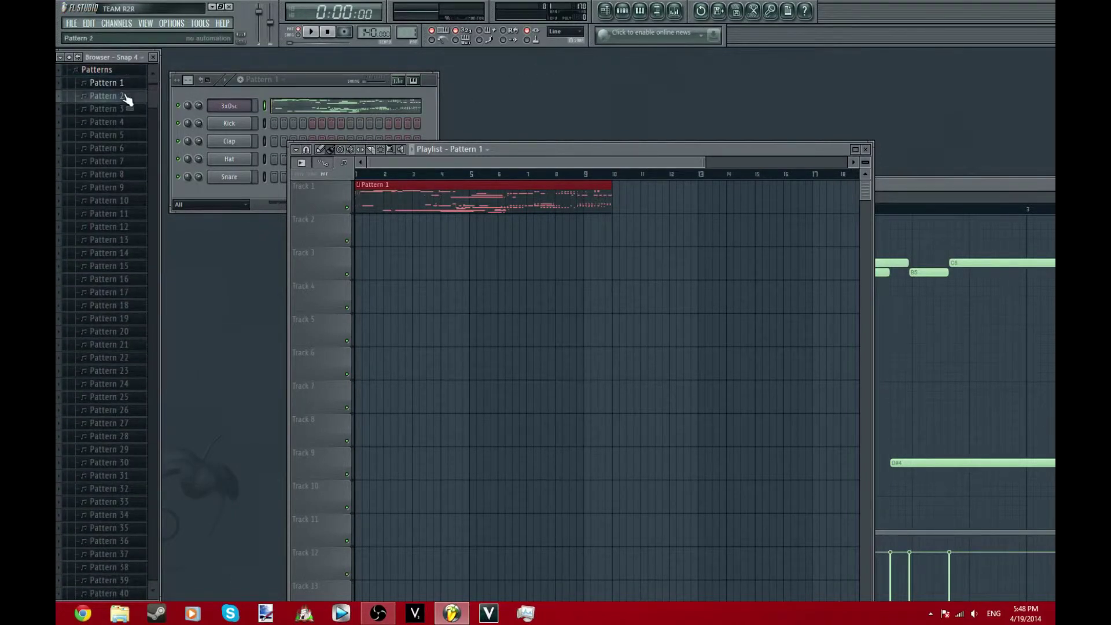
Insert a Fruity Dance channel after 3xOsc and dismiss its channel settings.
right_click(243, 119)
mouse_move(296, 258)
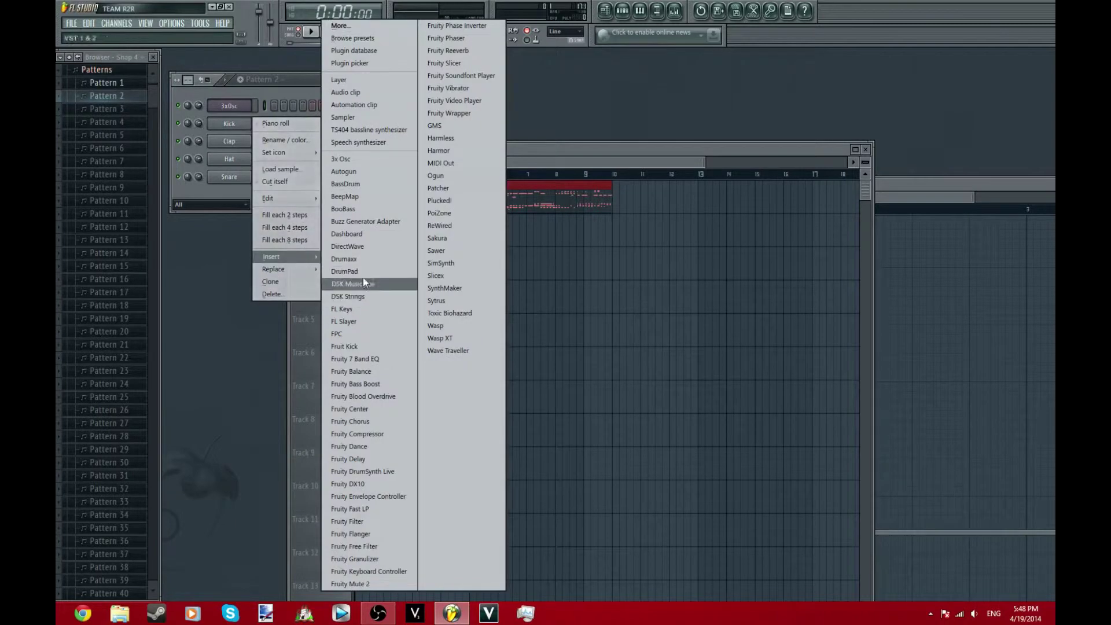
click(370, 447)
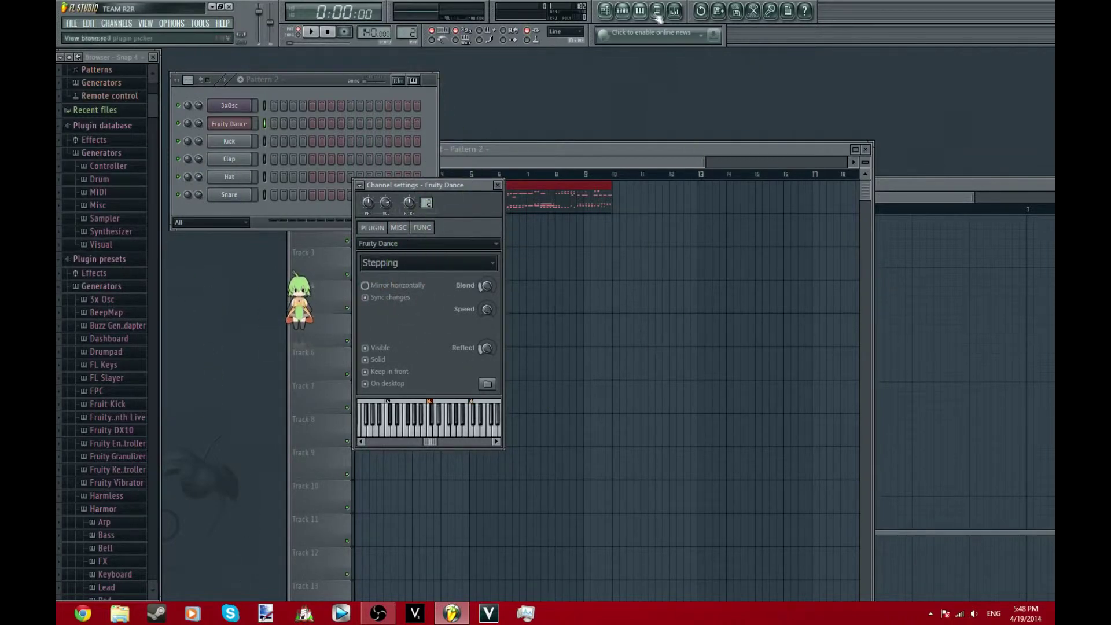
click(561, 204)
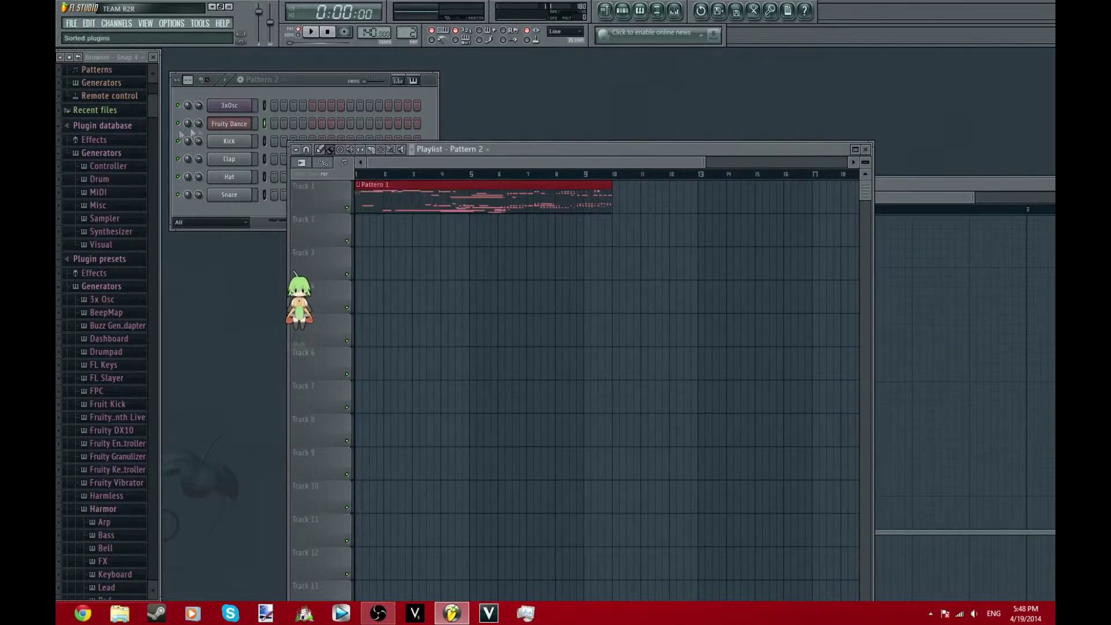
Copy all 3xOsc notes from Pattern 1 into the Fruity Dance piano roll of Pattern 2.
click(100, 70)
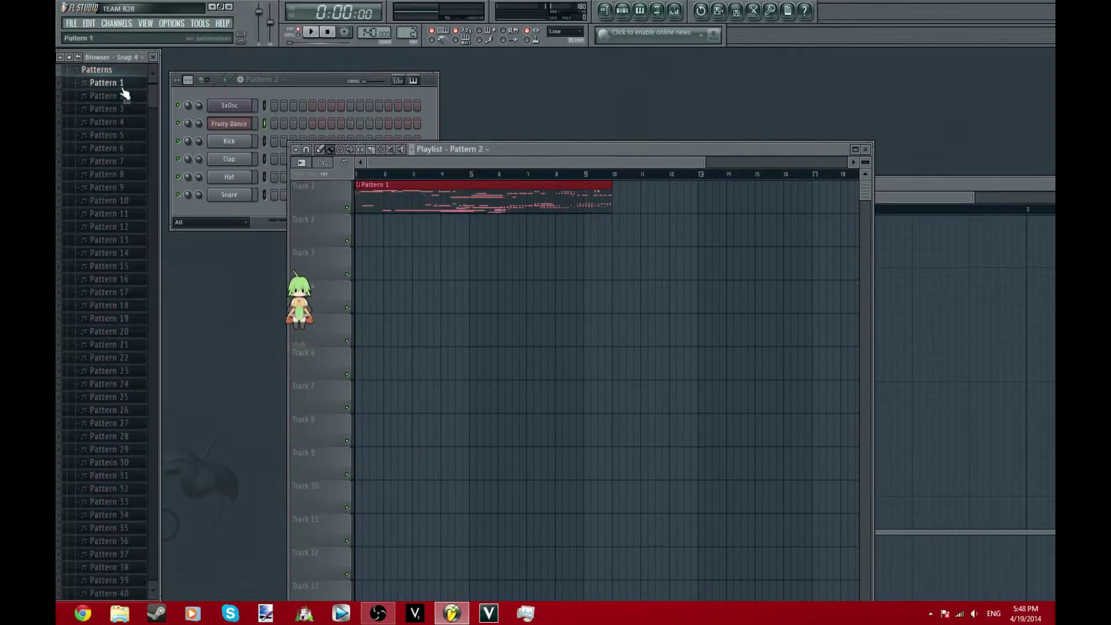
click(110, 83)
click(284, 105)
key(ctrl+a)
key(Delete)
key(ctrl+z)
click(107, 95)
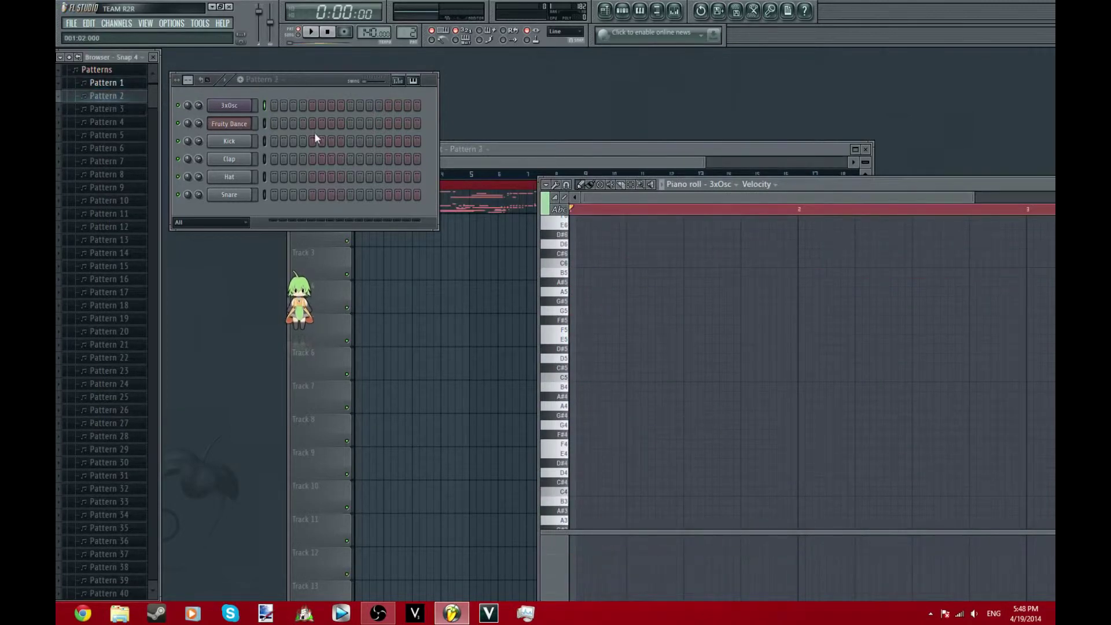
click(731, 184)
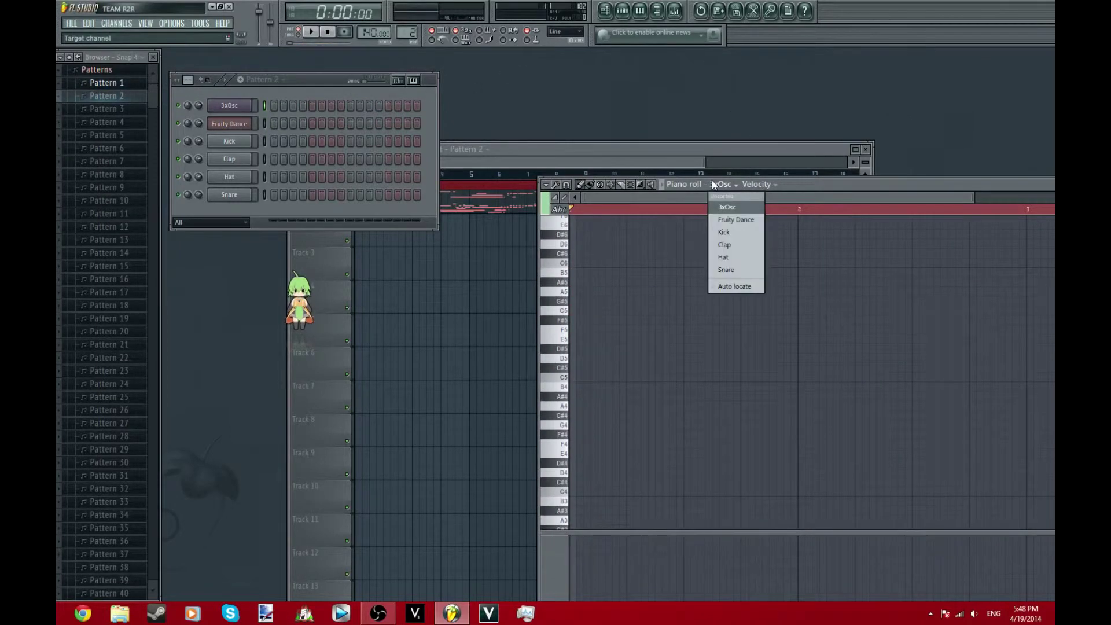
click(733, 220)
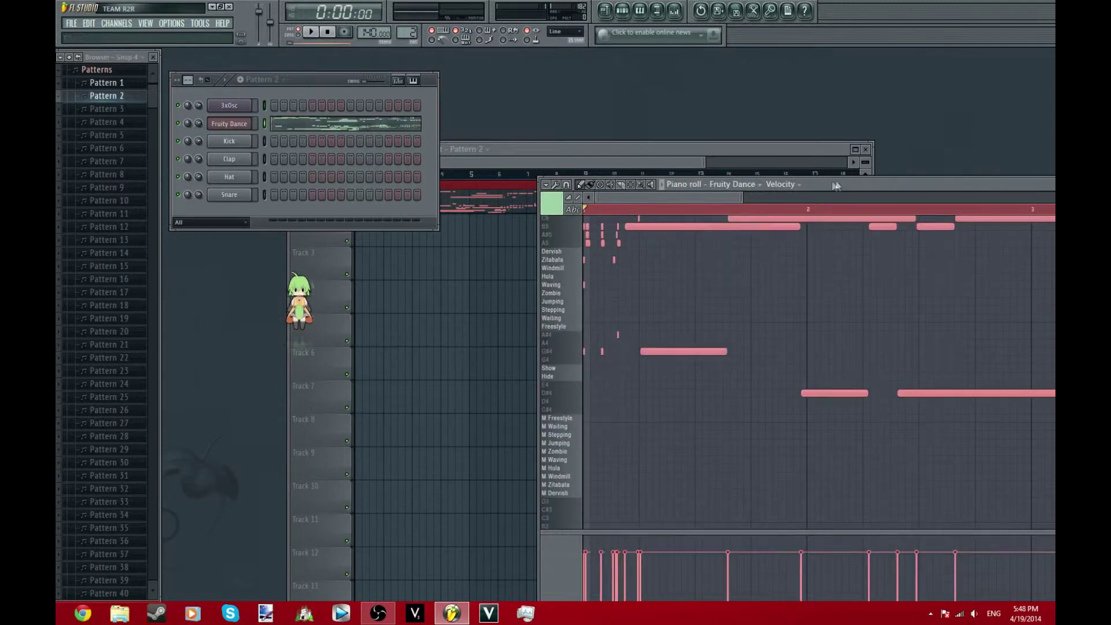
Try the piano roll's other keyboard view, restore the labelled one and play Pattern 2 to preview the dancing character.
drag(837, 185, 594, 178)
click(335, 201)
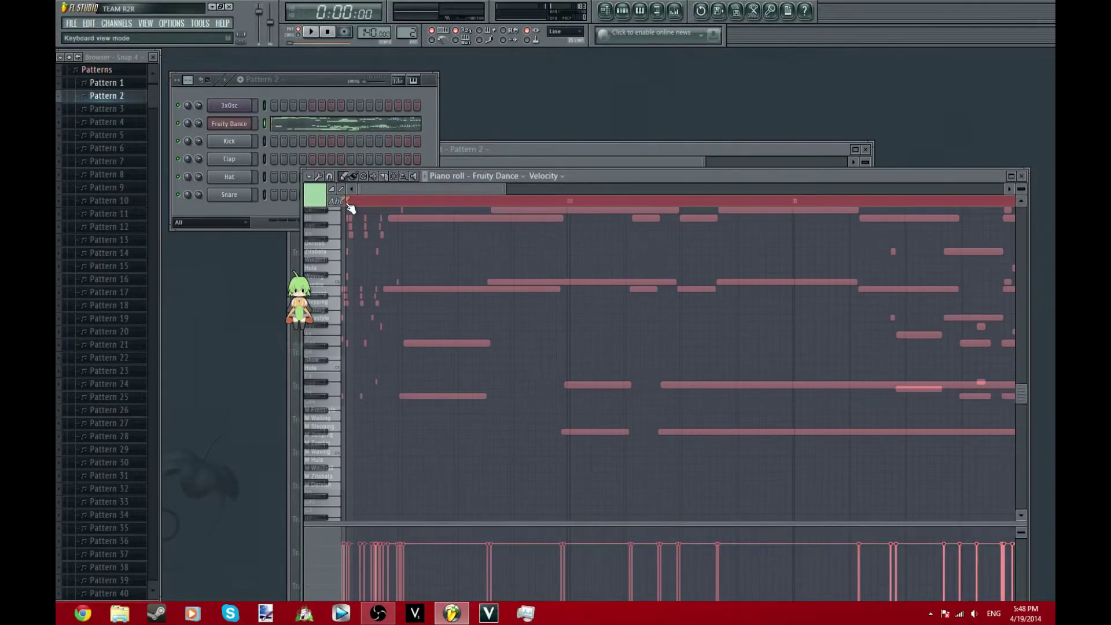
click(349, 204)
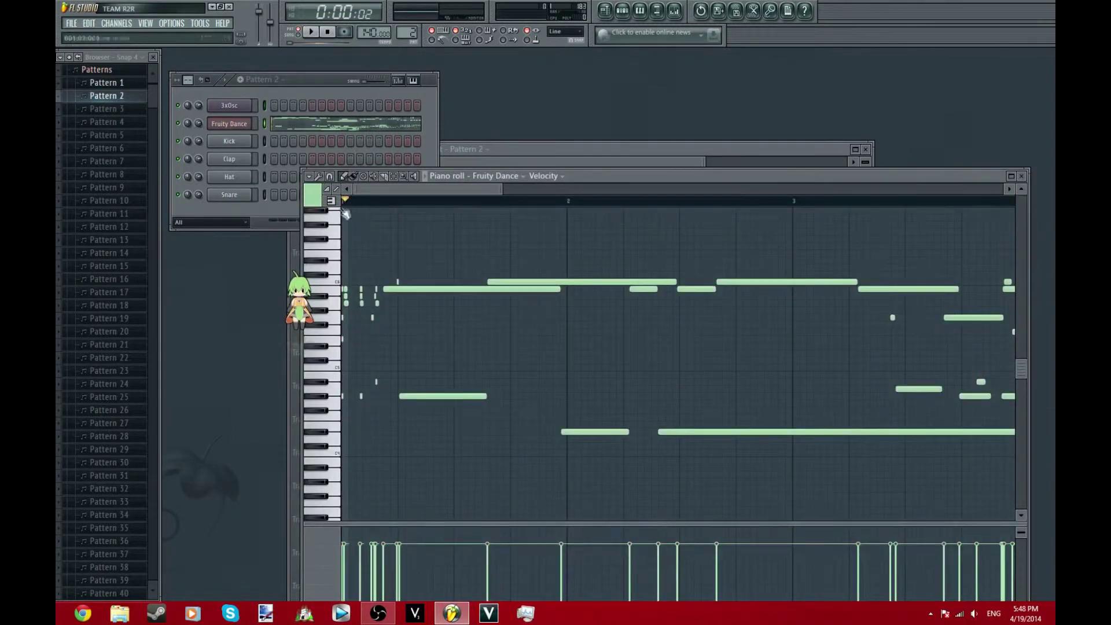
click(334, 201)
click(315, 32)
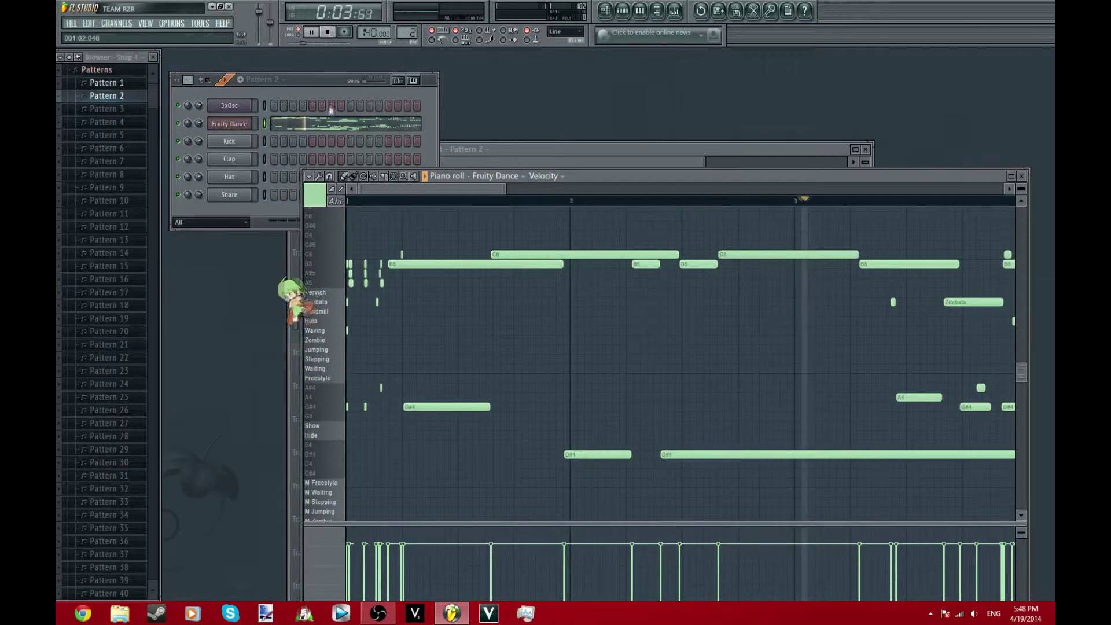
Place Pattern 2 at bar 1 of Track 2 in the playlist and remove the extra clip below it.
click(288, 251)
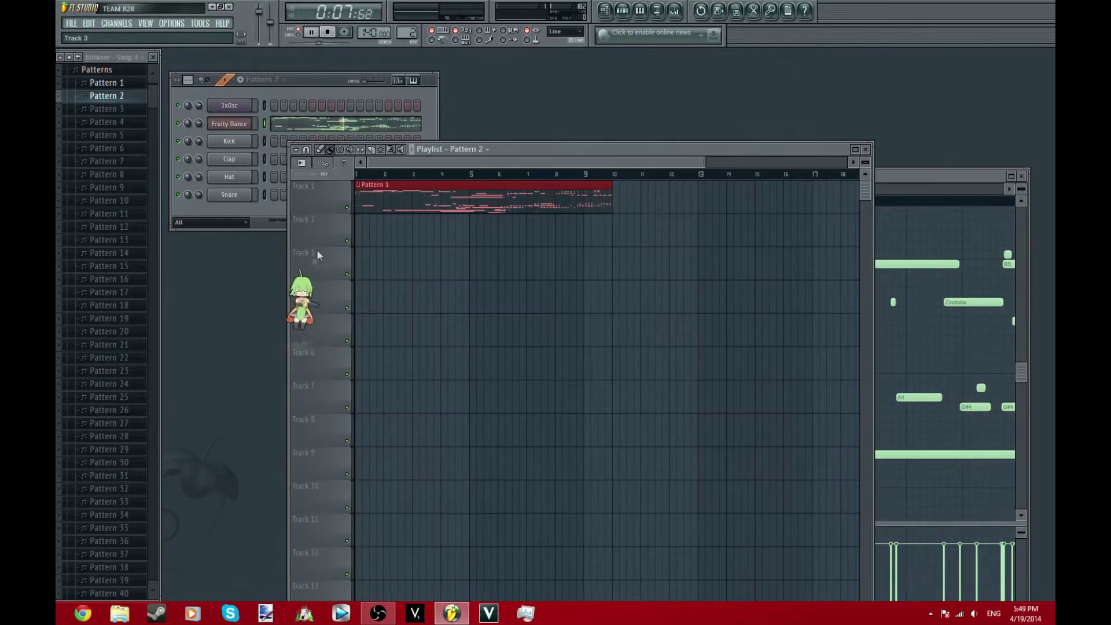
drag(394, 237, 387, 237)
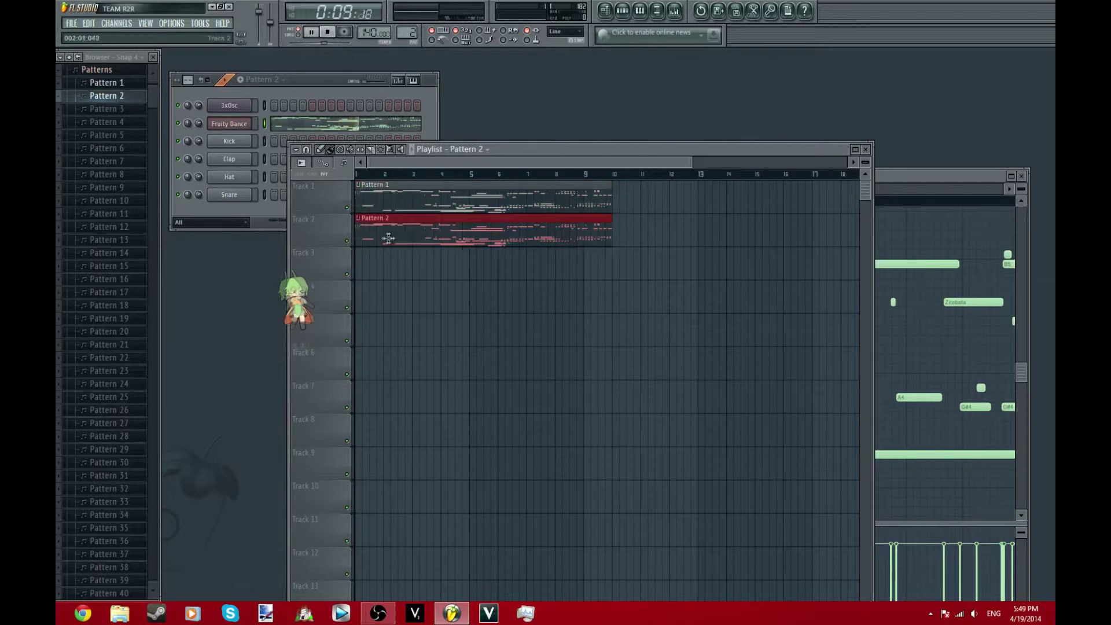
click(474, 296)
right_click(496, 304)
Switch playback to song mode, play the playlist with both patterns and stop it.
click(311, 33)
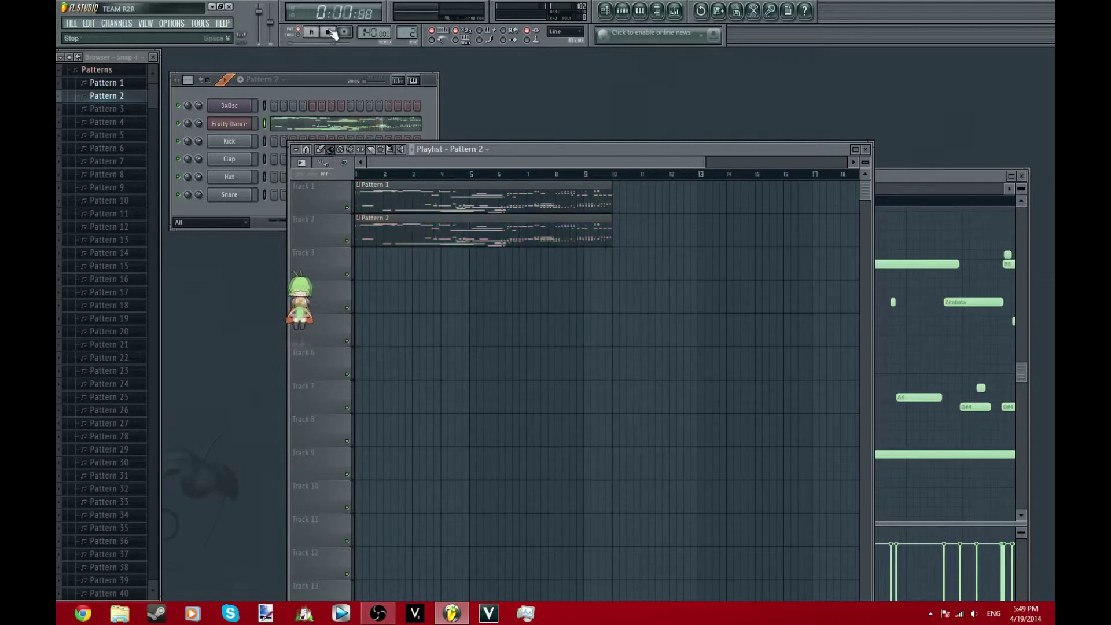
click(312, 33)
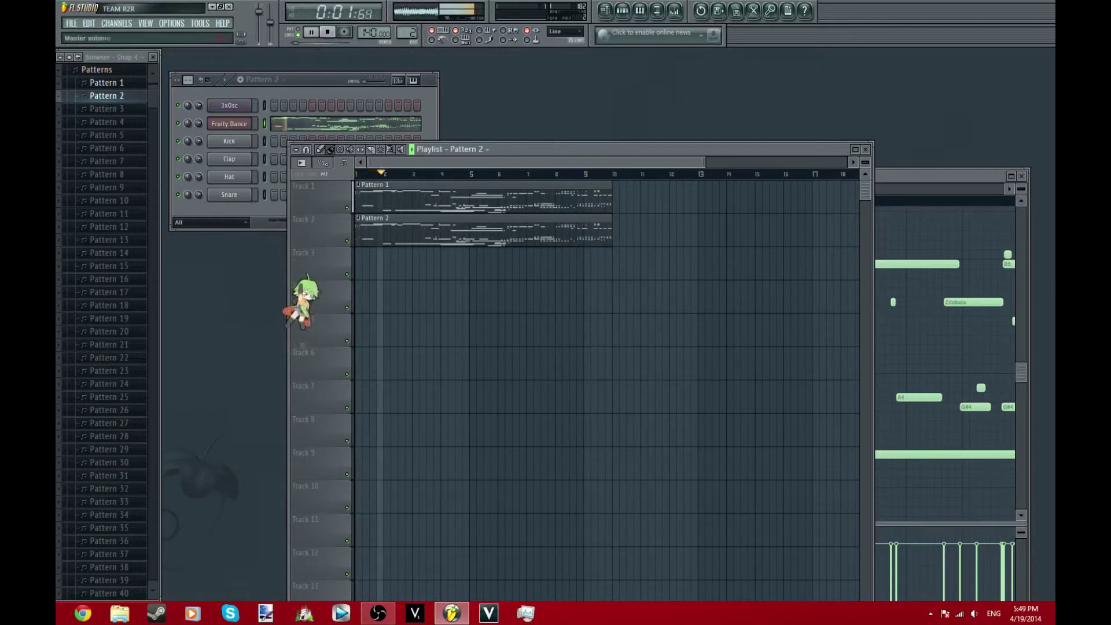
click(331, 33)
Load Fruity Blood Overdrive into the first effect slot of mixer track Insert 1.
click(206, 103)
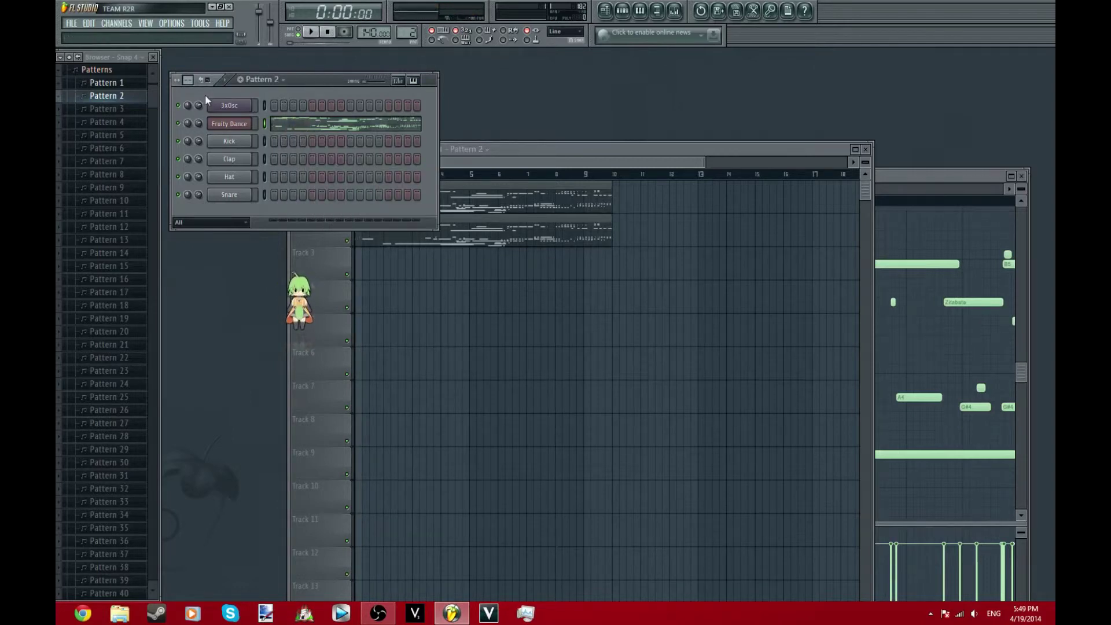
drag(930, 187, 547, 224)
click(896, 189)
right_click(586, 197)
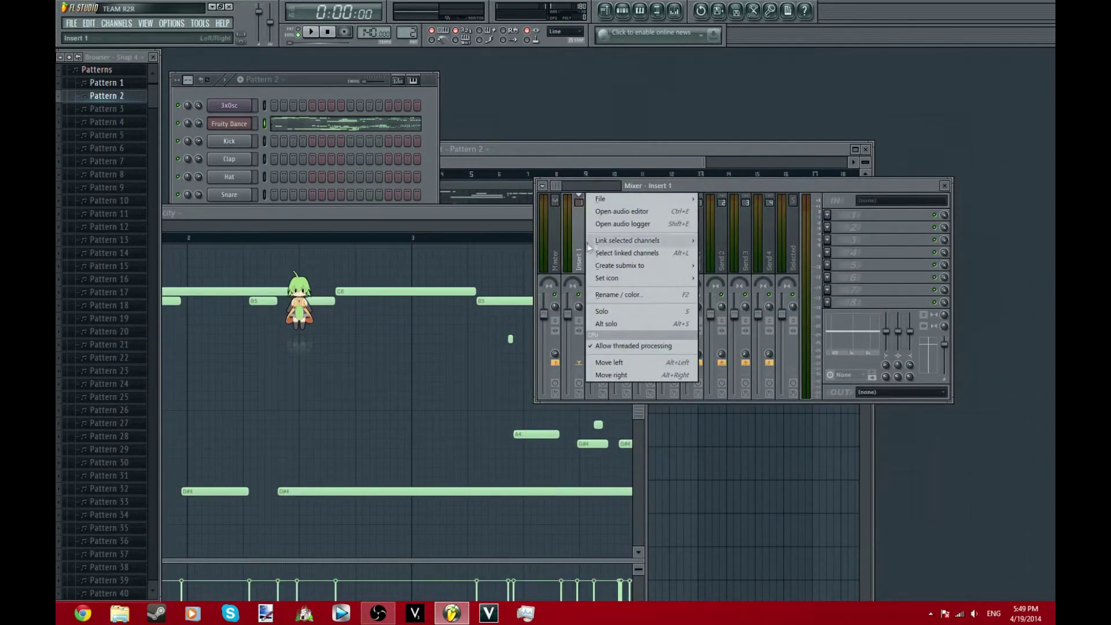
click(706, 241)
click(828, 215)
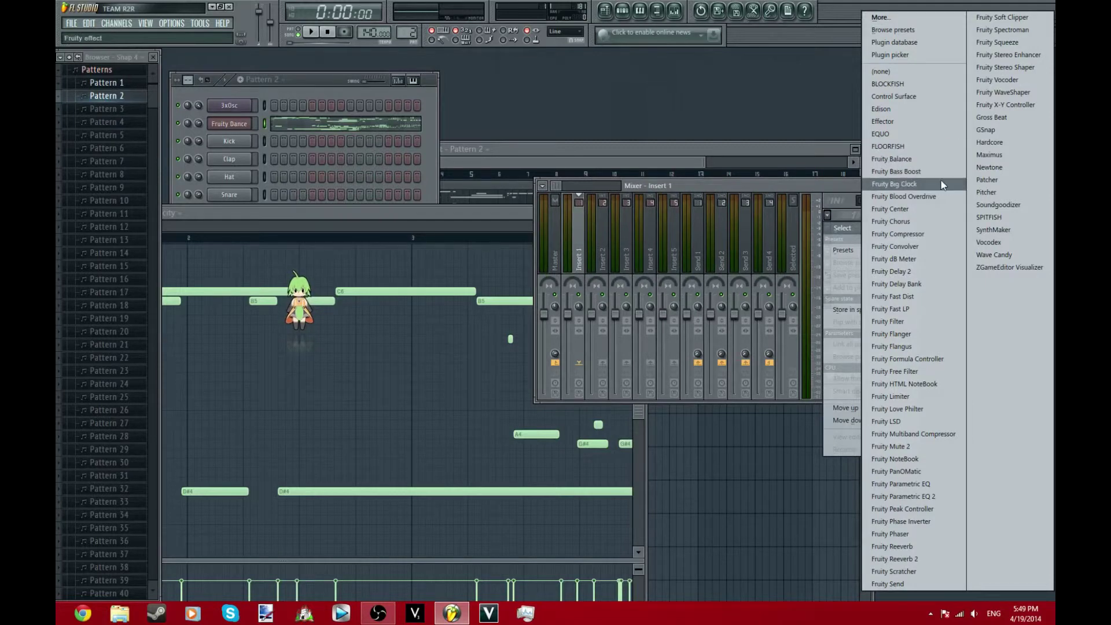
click(932, 193)
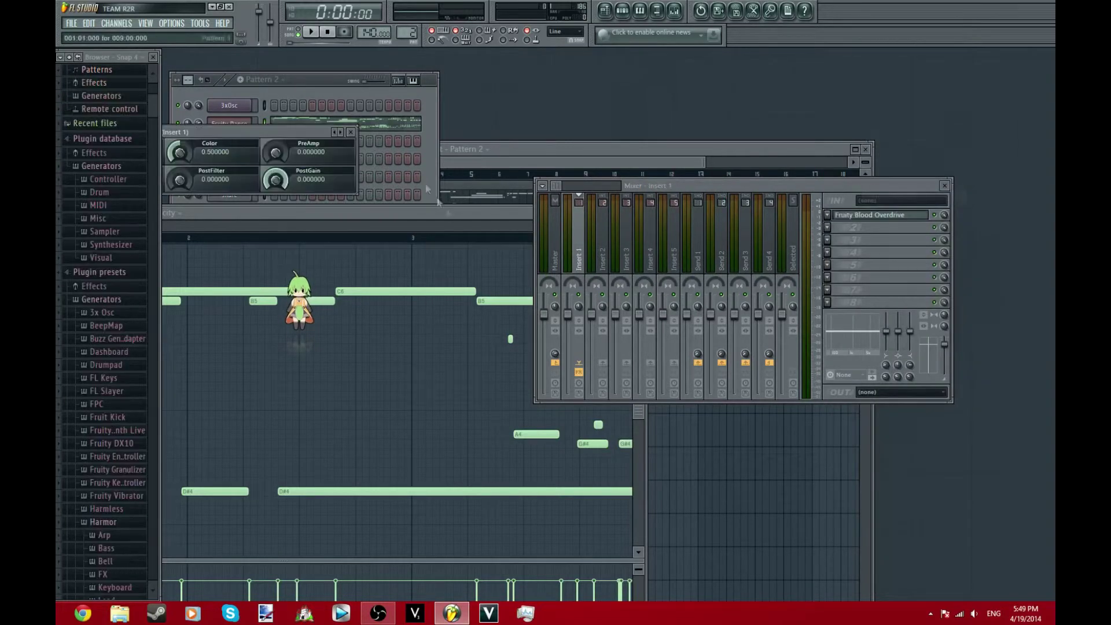
During playback, set PreBand, Color, PreAmp and PostFilter of Fruity Blood Overdrive to 1.
click(305, 36)
drag(487, 220, 487, 176)
drag(391, 248, 391, 191)
drag(295, 221, 295, 191)
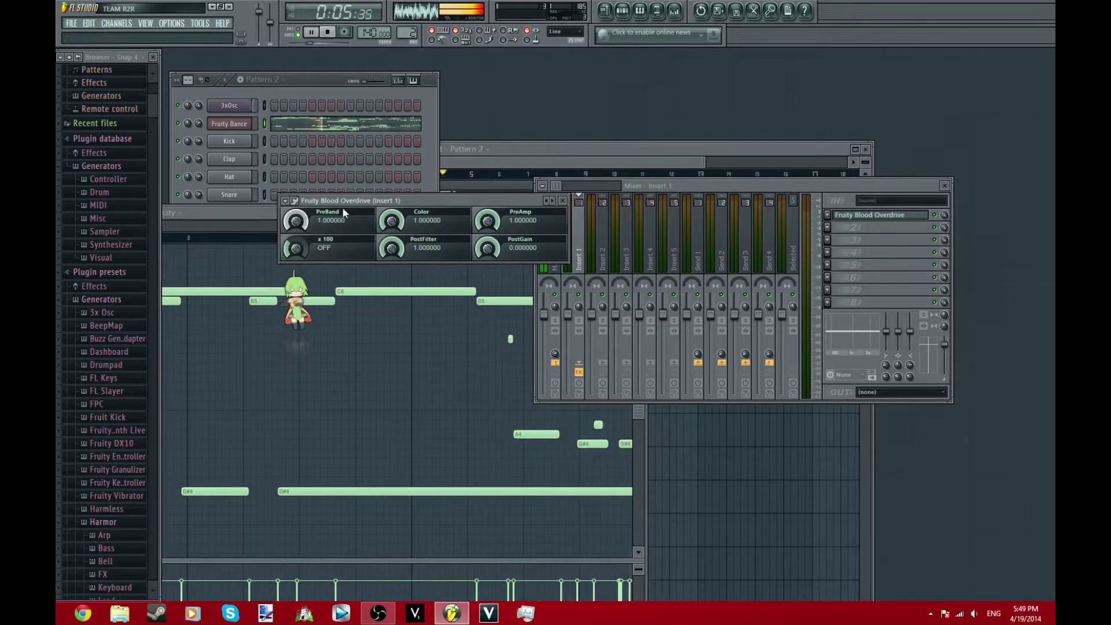
Link the 3xOsc channel to mixer track Insert 1.
right_click(589, 252)
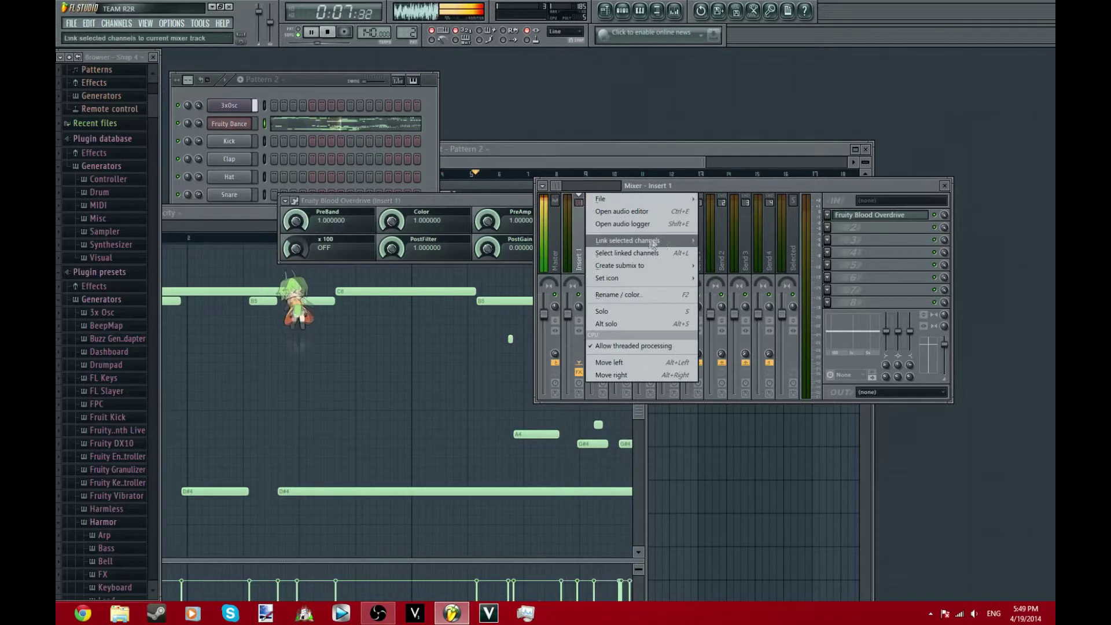
click(744, 240)
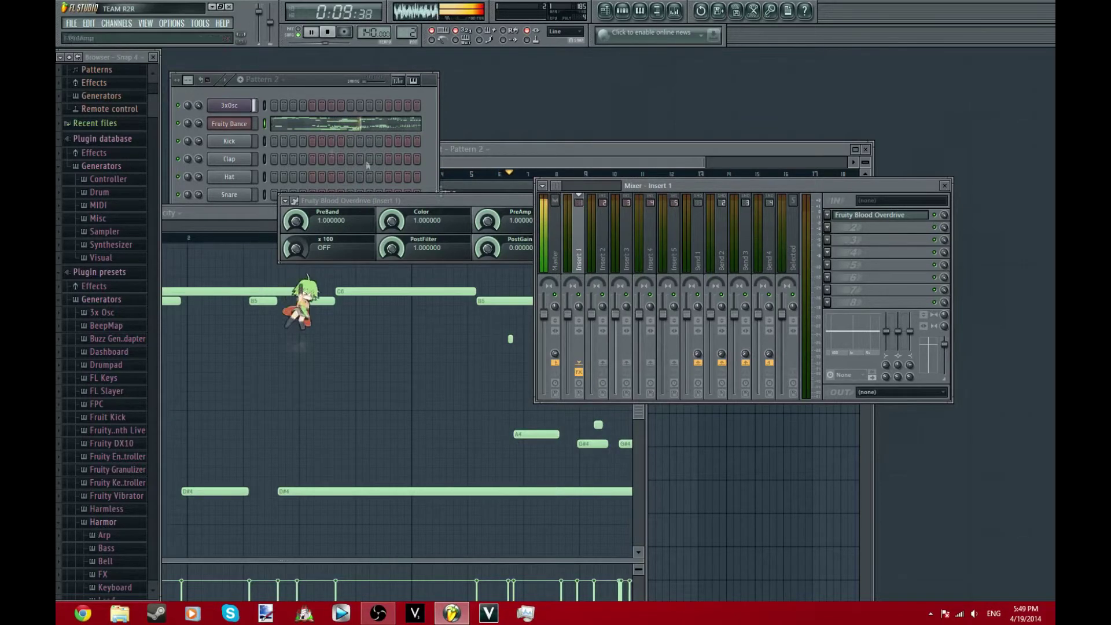
click(229, 106)
right_click(587, 195)
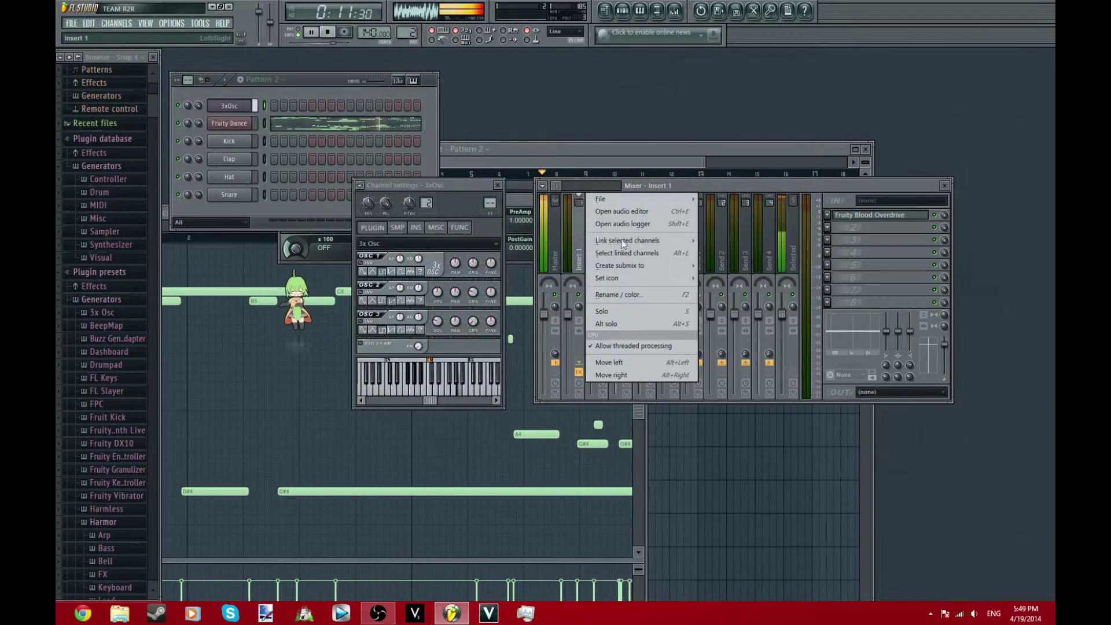
mouse_move(636, 240)
click(729, 240)
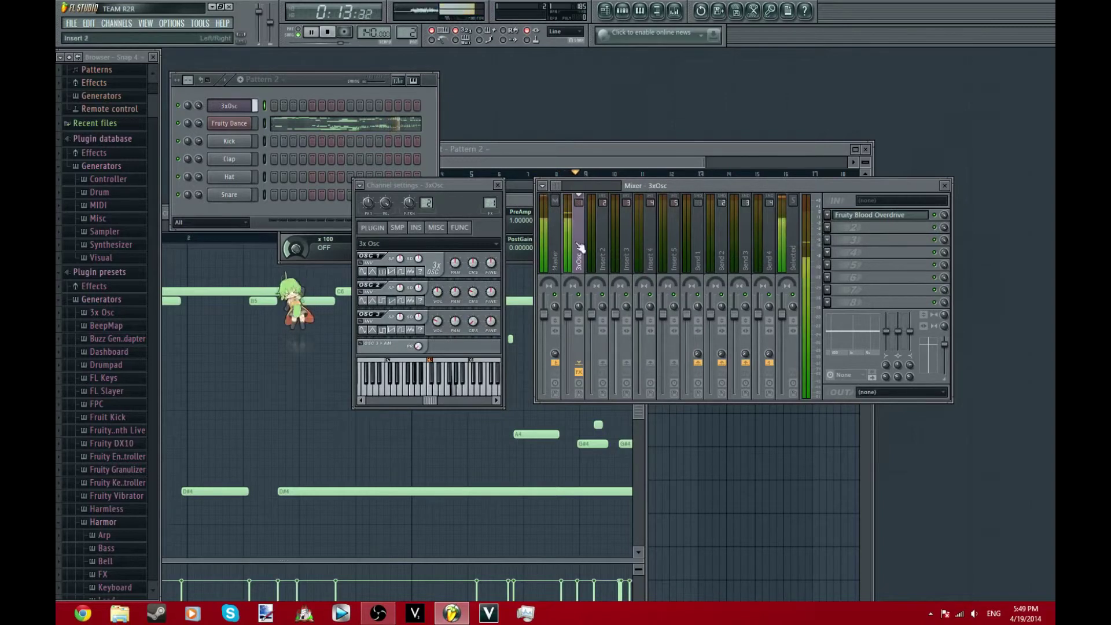
In Fruity Blood Overdrive on the 3xOsc mixer track, set PostFilter to 0 and switch x 100 to ON.
click(845, 215)
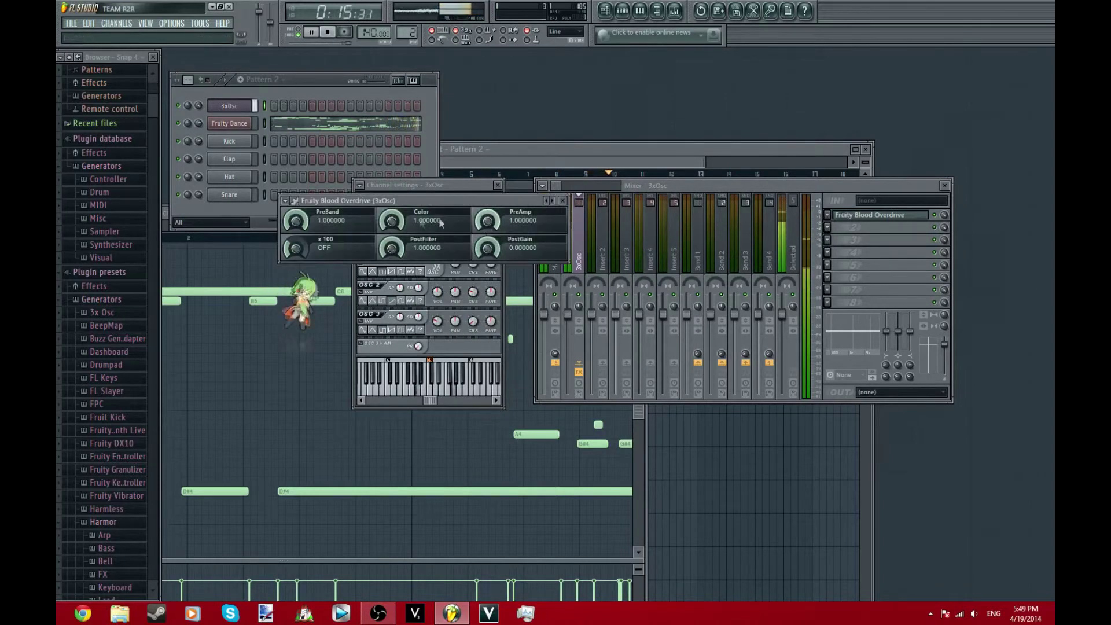
drag(394, 225, 394, 284)
drag(394, 224, 394, 165)
drag(391, 256, 391, 314)
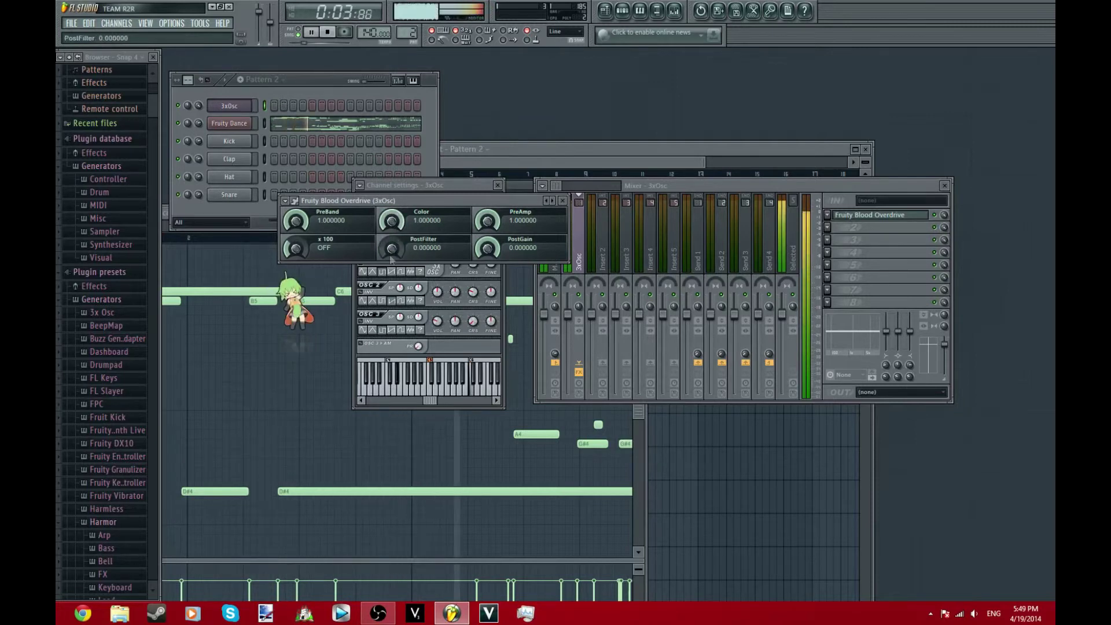
drag(300, 252, 300, 226)
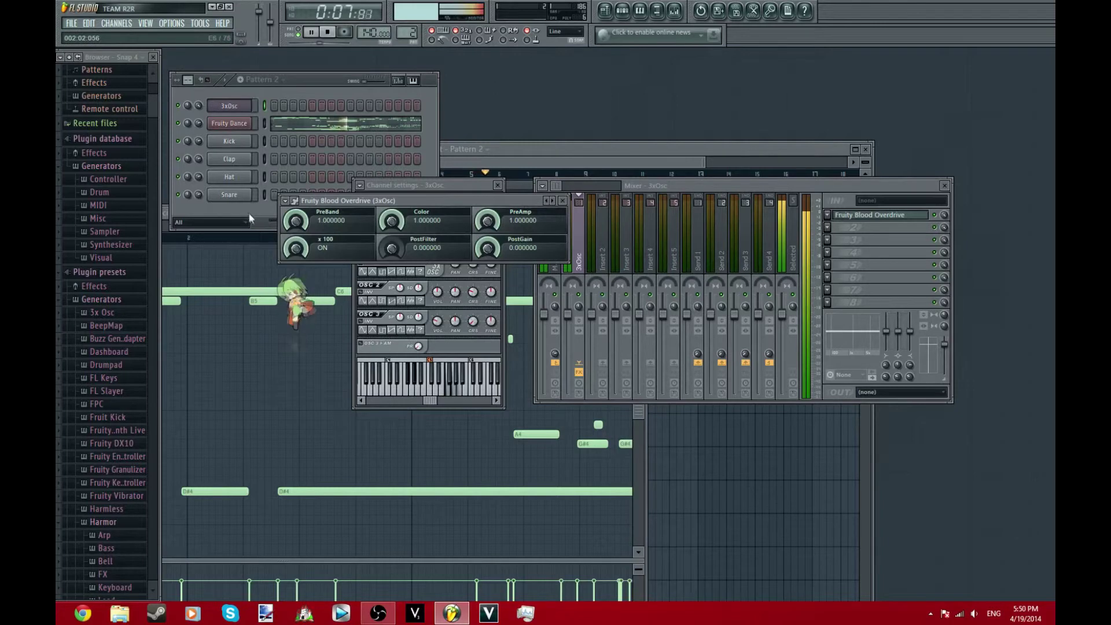
Stop playback and expand the project's pattern list in the browser.
drag(426, 201, 697, 150)
click(327, 32)
click(293, 98)
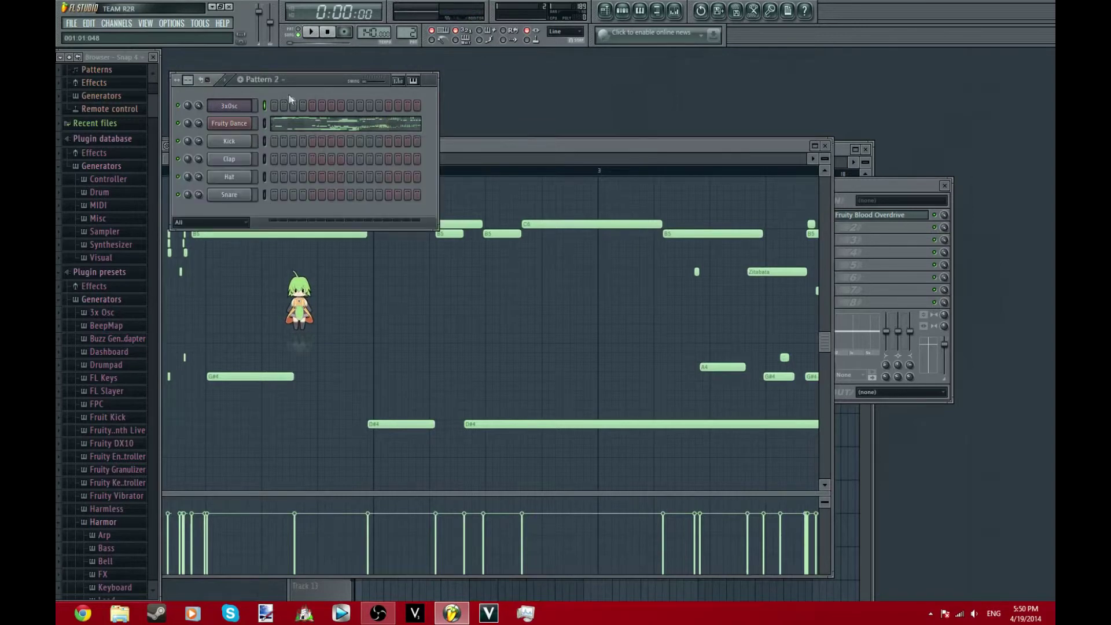
click(116, 70)
mouse_move(324, 217)
mouse_down()
mouse_move(322, 196)
mouse_move(294, 177)
mouse_up()
drag(351, 195, 370, 198)
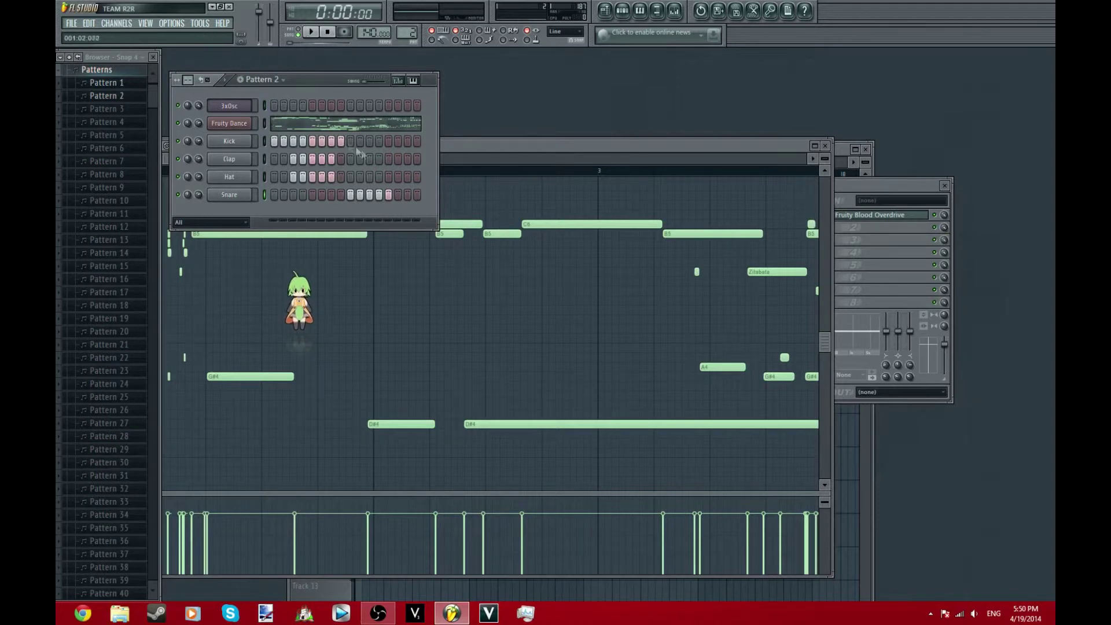
mouse_move(389, 195)
mouse_down()
mouse_move(270, 179)
mouse_move(319, 162)
mouse_move(294, 159)
mouse_up()
mouse_move(293, 160)
mouse_down()
mouse_move(360, 163)
mouse_move(248, 145)
mouse_move(317, 154)
mouse_up()
Program Pattern 3 with Kick on steps 1–4, 12–14, Clap 5–9, 13–16, Hat 1–4, 6–8, Snare 4–8, 11–13, and play it.
click(105, 112)
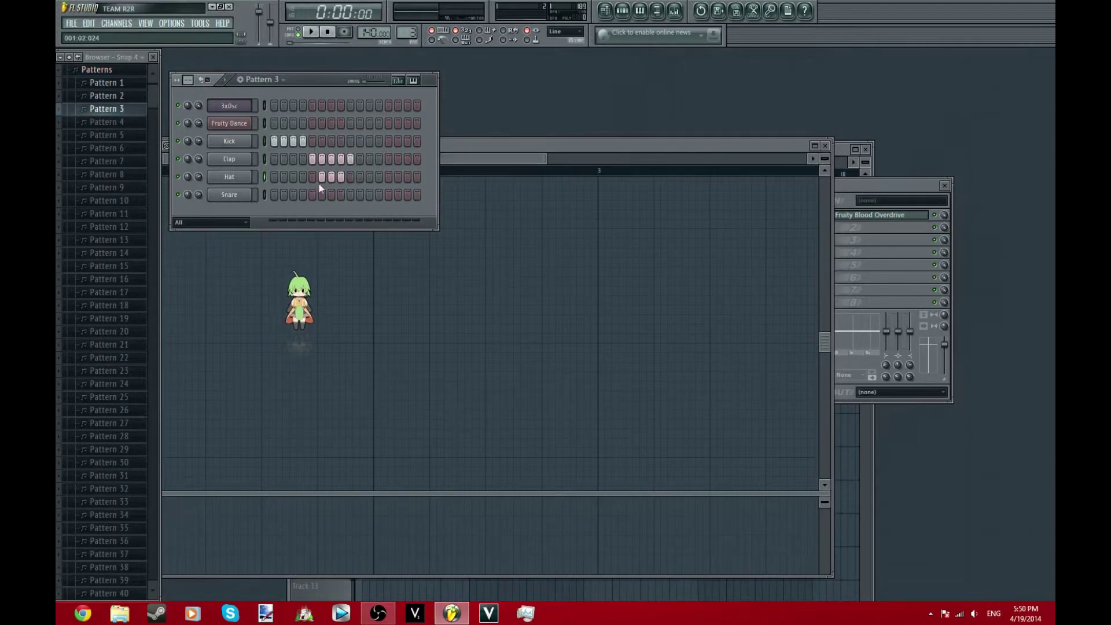
mouse_move(387, 161)
mouse_down()
mouse_move(424, 169)
mouse_move(382, 155)
mouse_up()
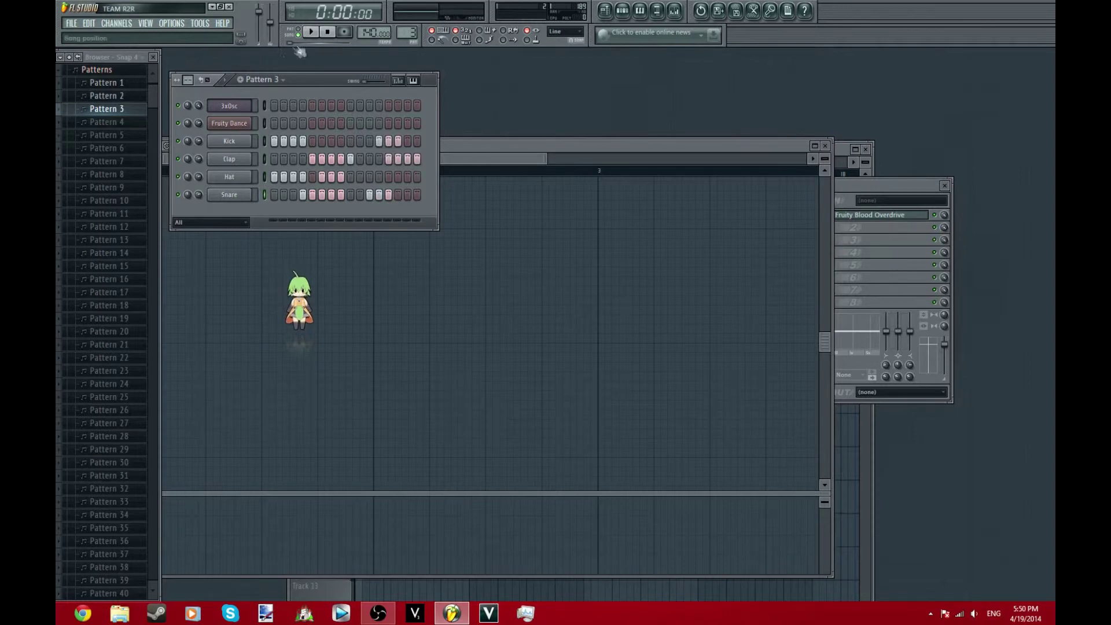
click(311, 32)
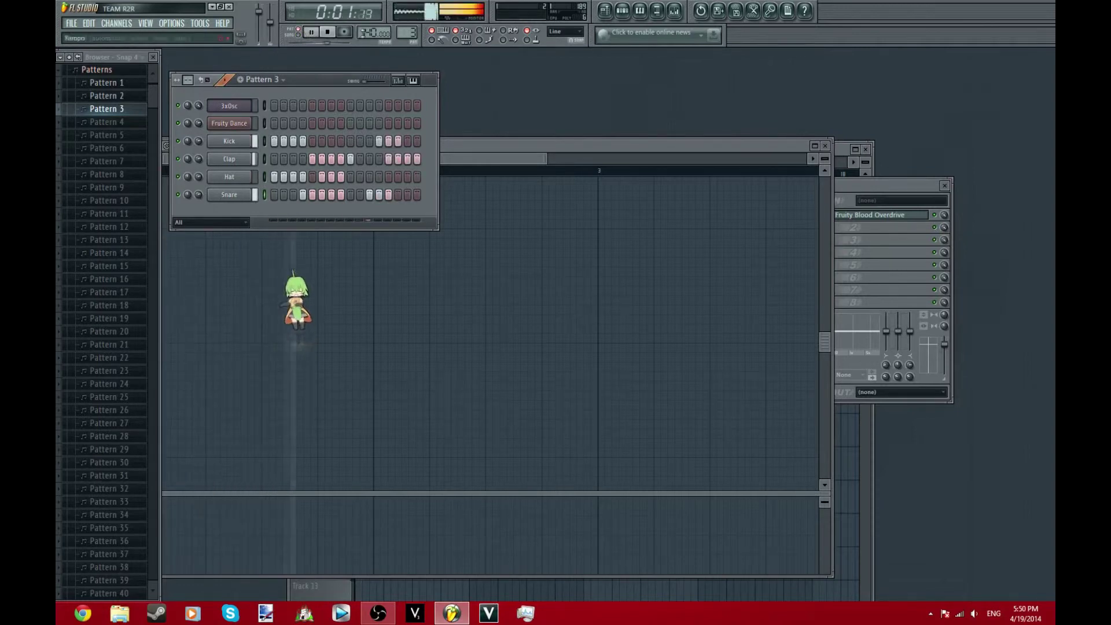
click(328, 33)
Fill Track 3 of the playlist with consecutive Pattern 3 clips across bars 1 to 9.
key(F7)
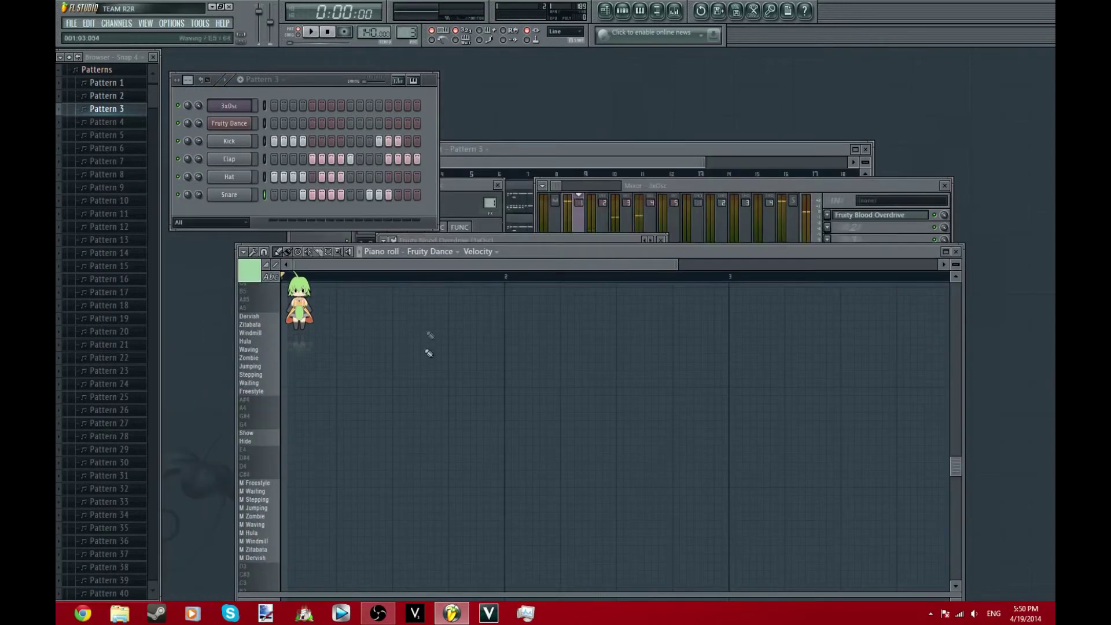
key(F5)
click(382, 265)
mouse_move(388, 268)
mouse_down()
mouse_move(374, 267)
mouse_move(605, 274)
mouse_move(596, 289)
mouse_up()
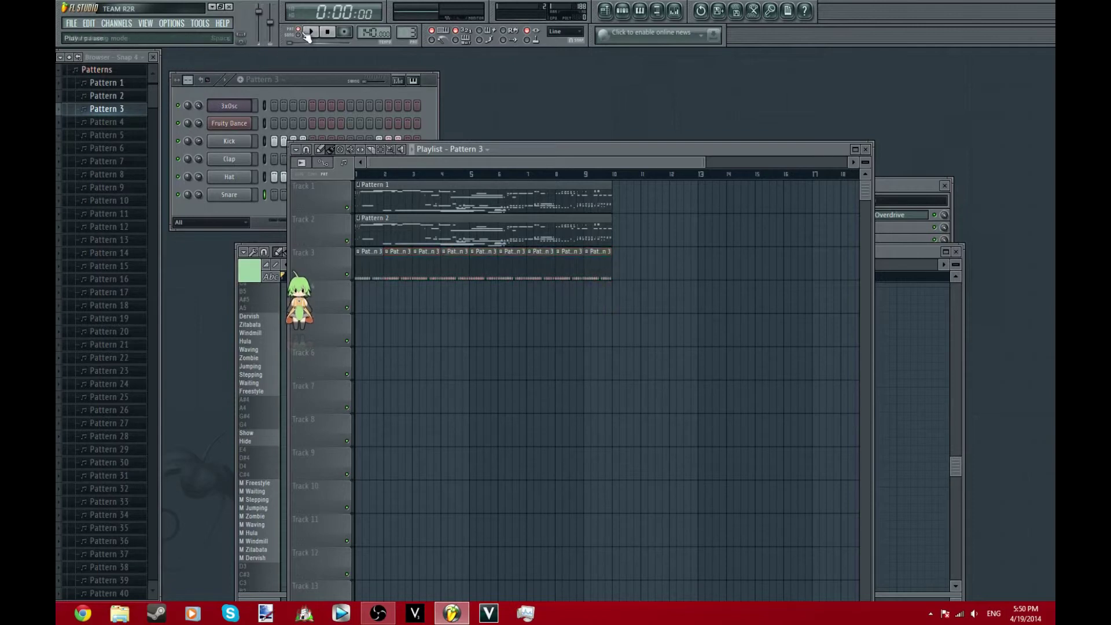
Play the arrangement of all three patterns in song mode up to its end and stop it.
click(200, 97)
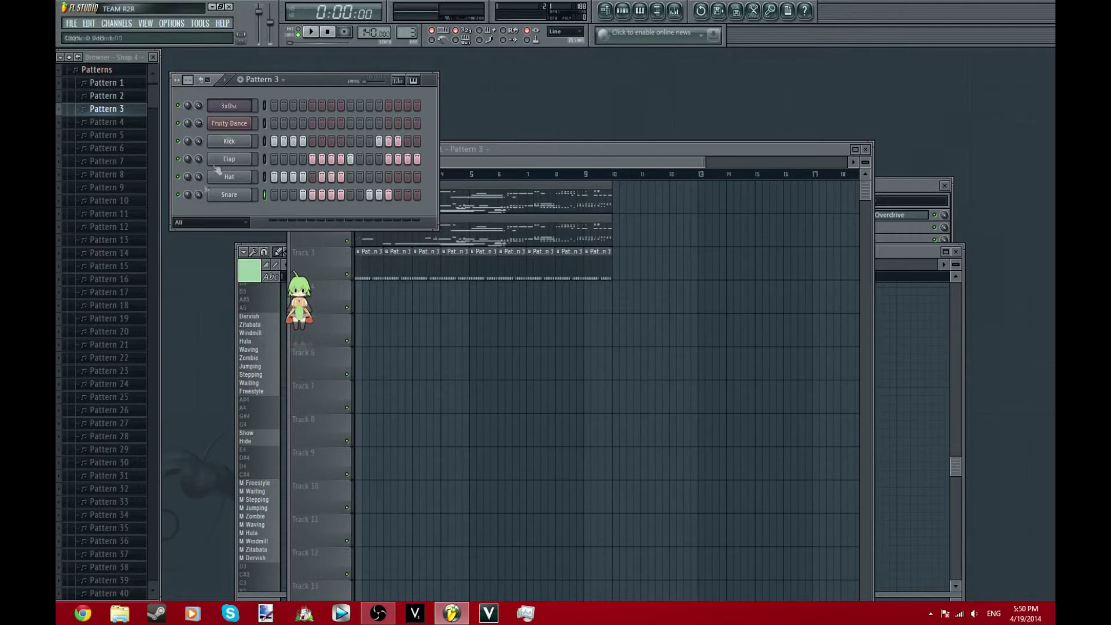
click(310, 32)
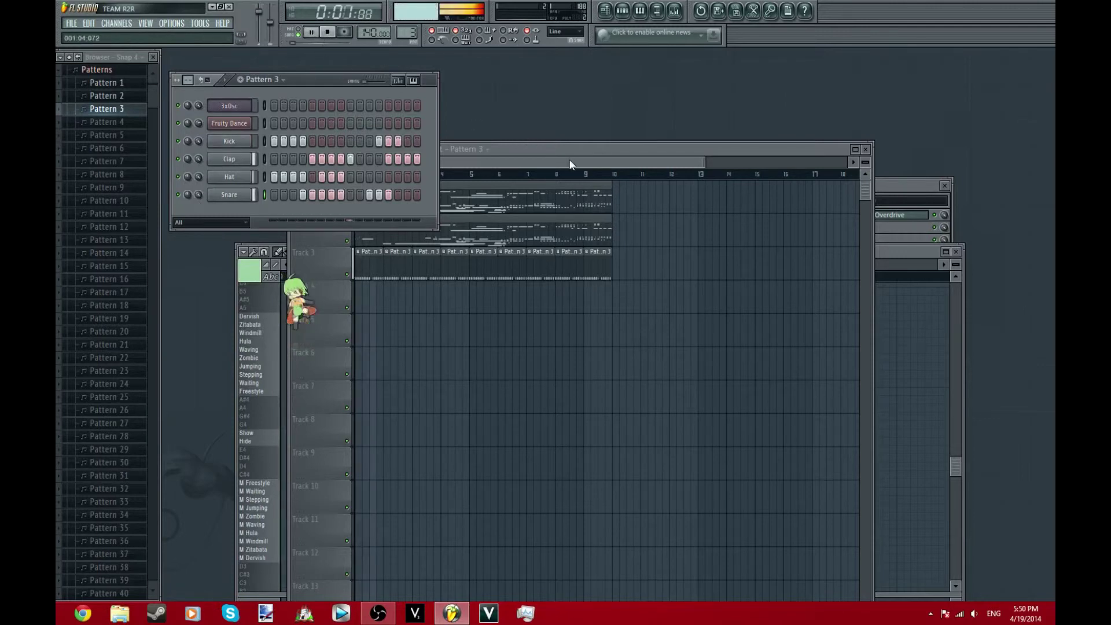
click(544, 165)
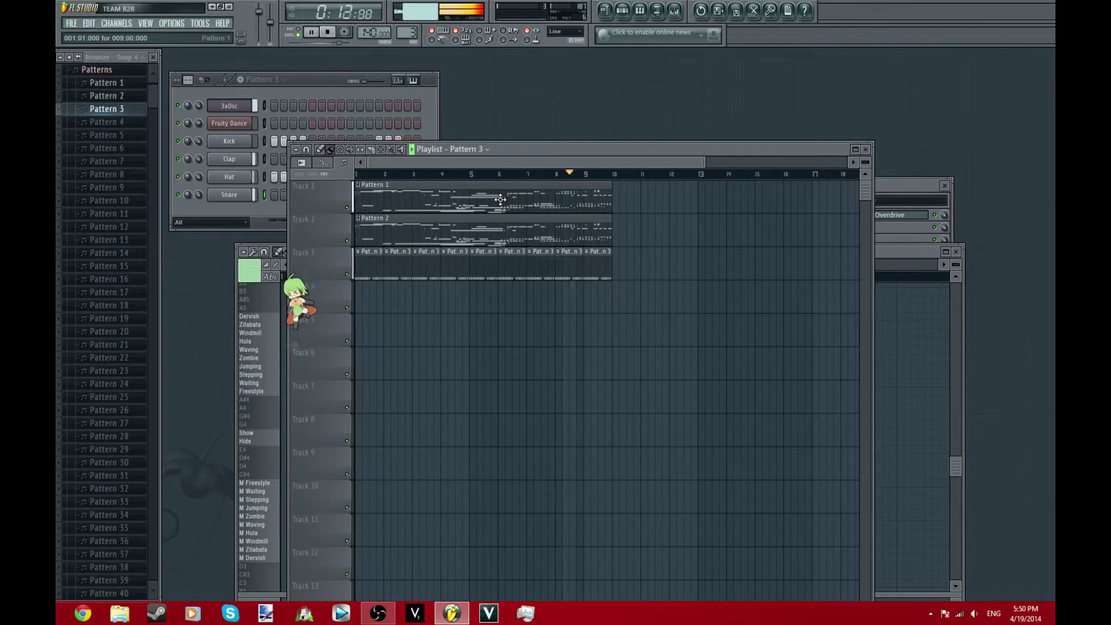
click(328, 31)
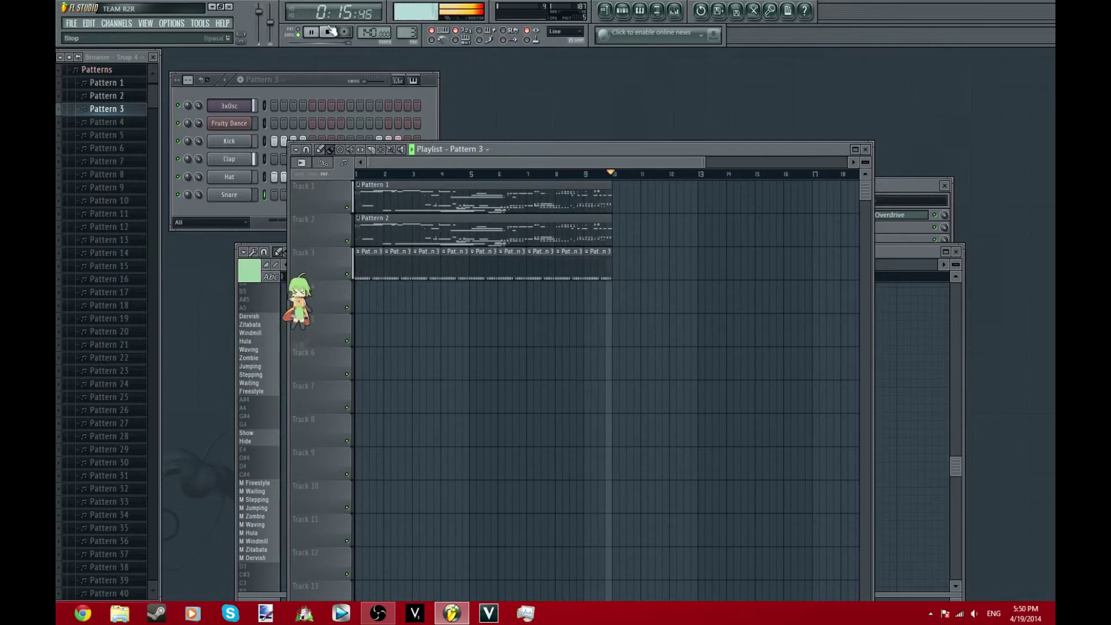
Start exporting the song as a Wave file and choose the Randomness folder in Music as its destination.
click(71, 24)
mouse_move(117, 132)
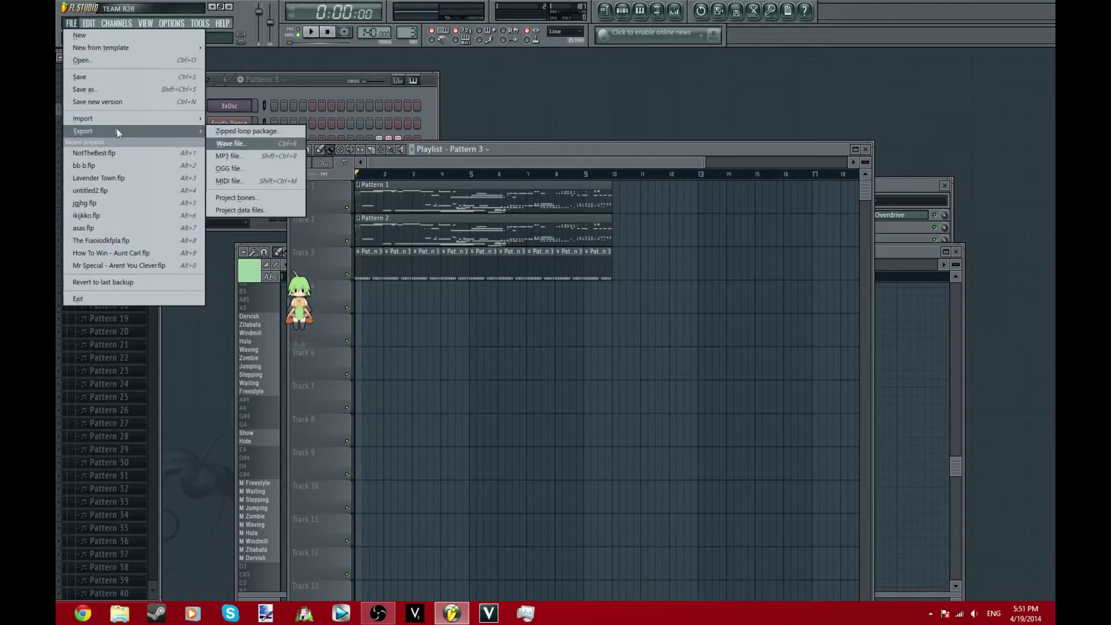
click(224, 143)
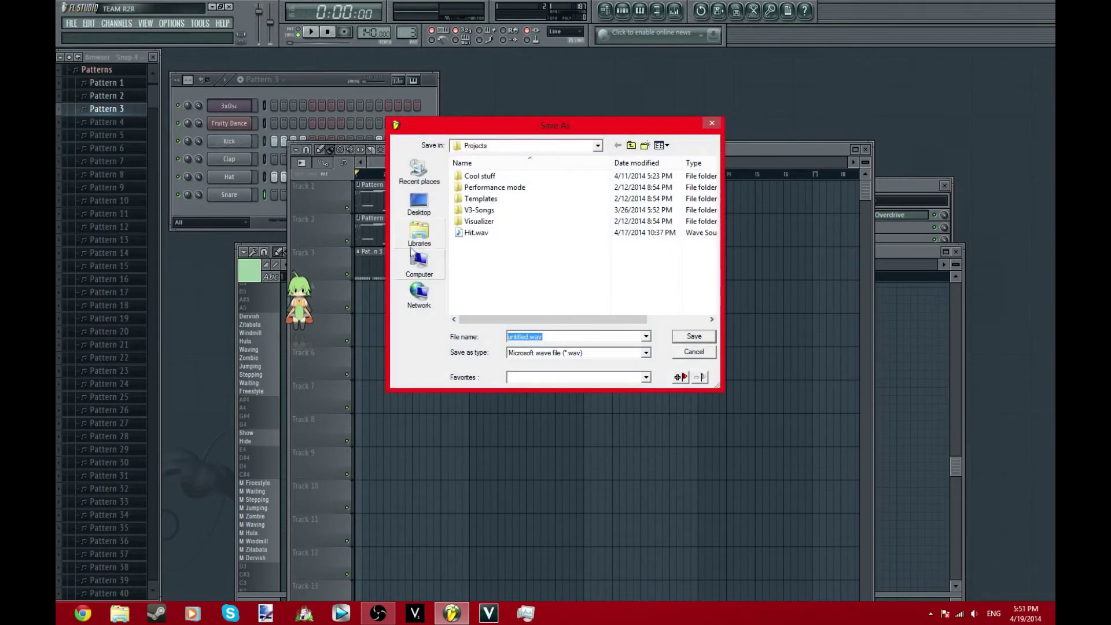
double_click(622, 173)
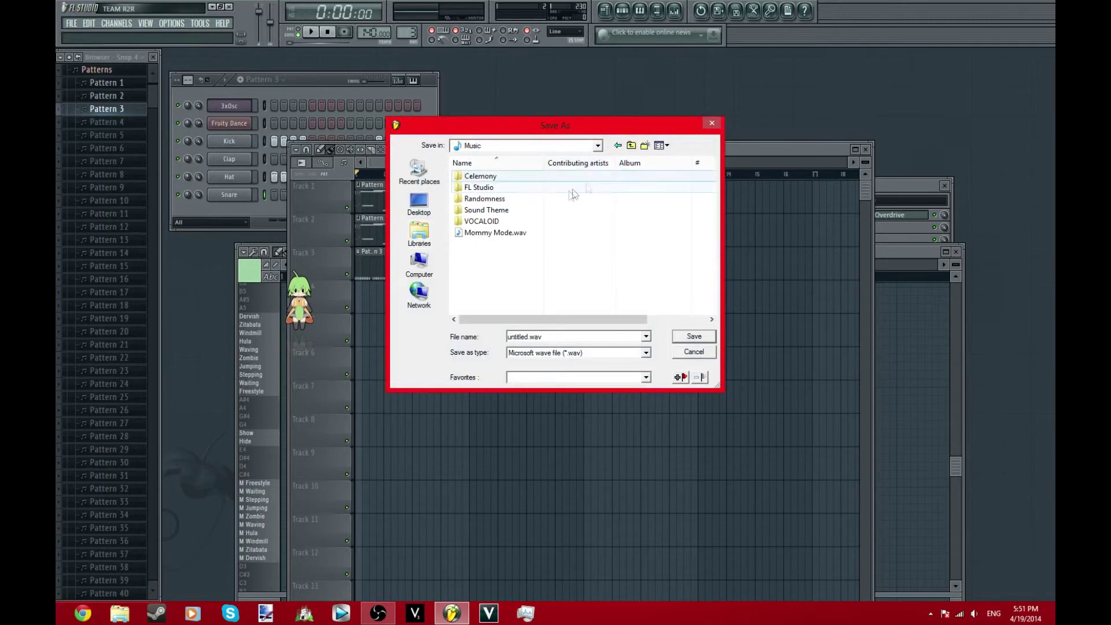
double_click(519, 198)
Name the export "Rebbeca Black - Firday Full Transcription" and render it as a WAV file with the given settings.
double_click(542, 336)
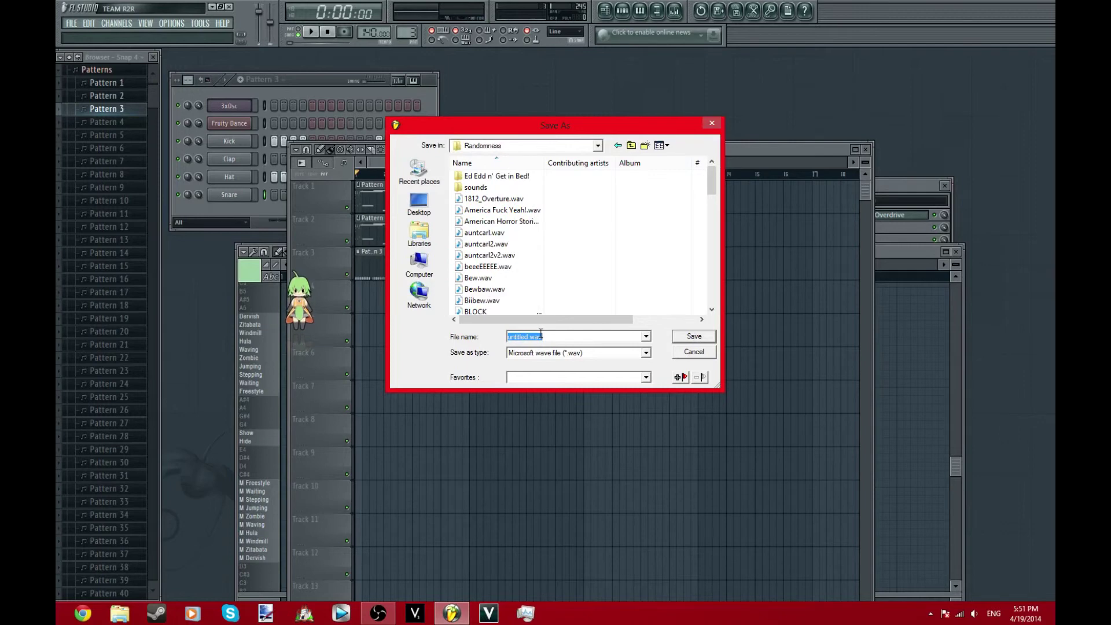
text(R)
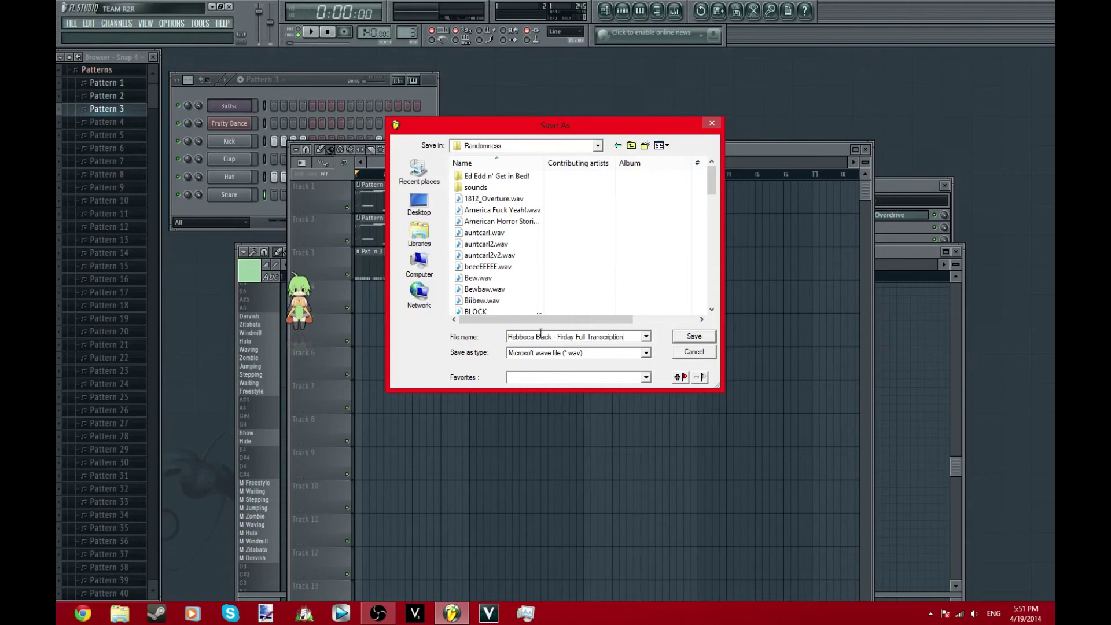
key(Return)
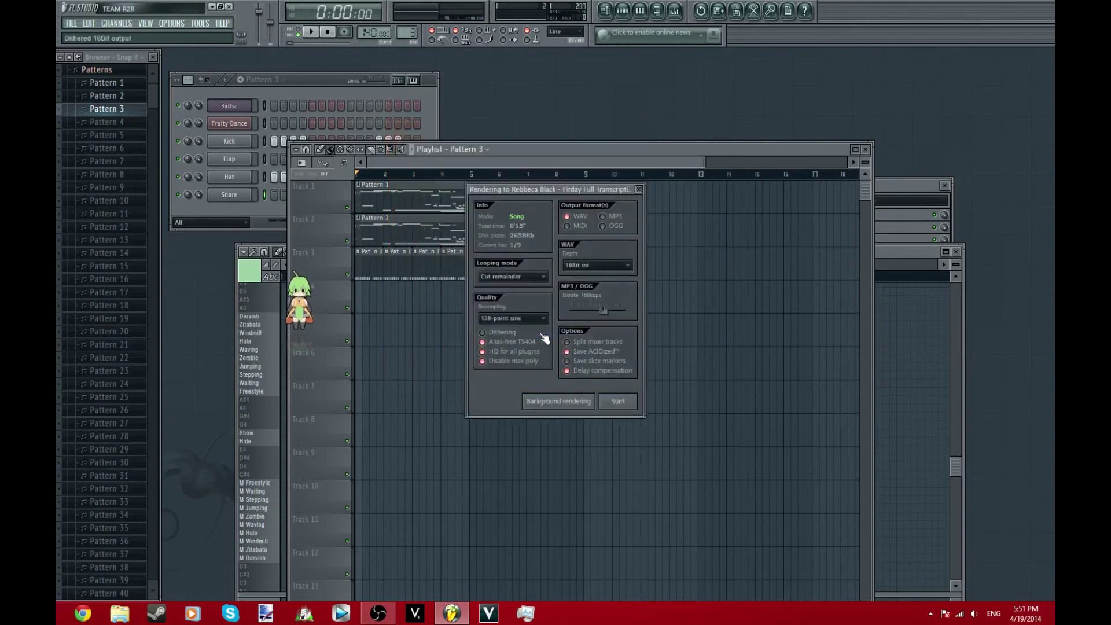
click(608, 401)
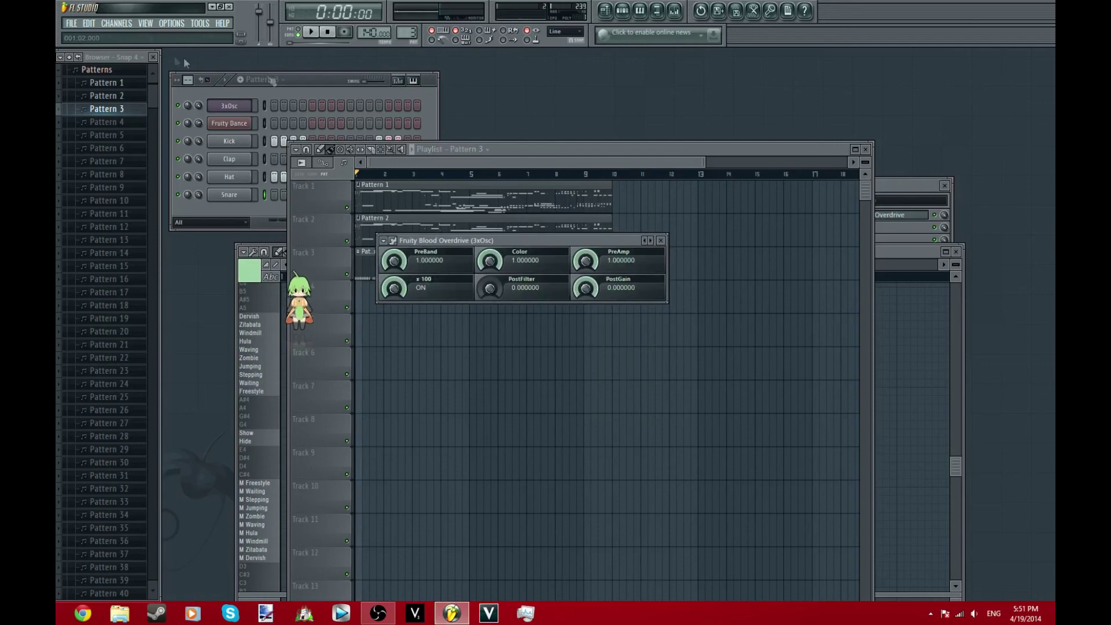
Exit the program with the untitled project open.
click(76, 24)
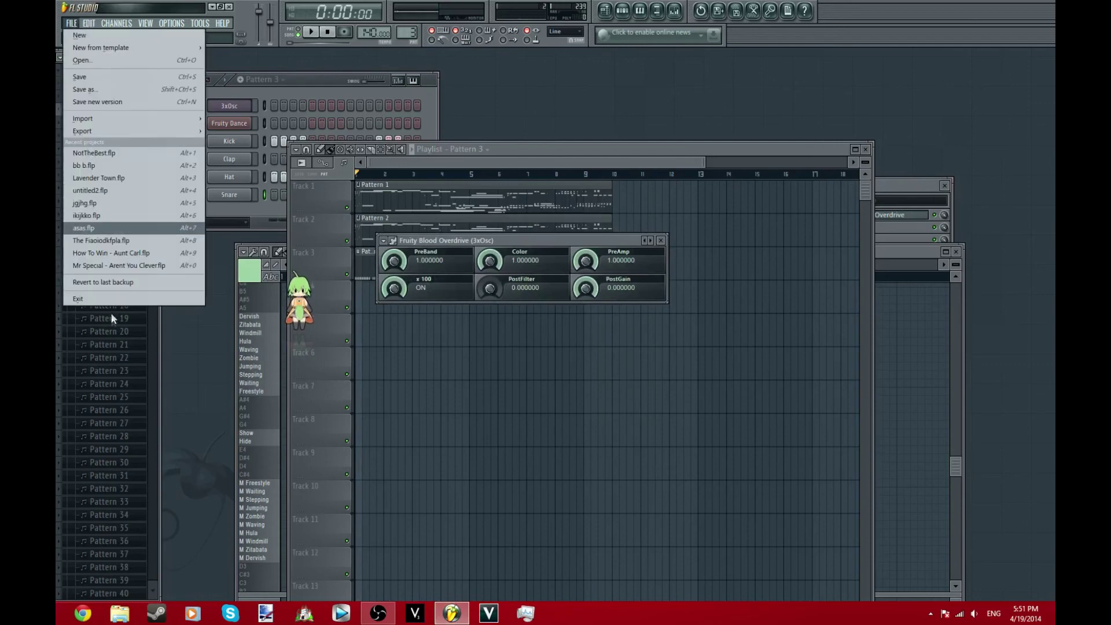
click(103, 300)
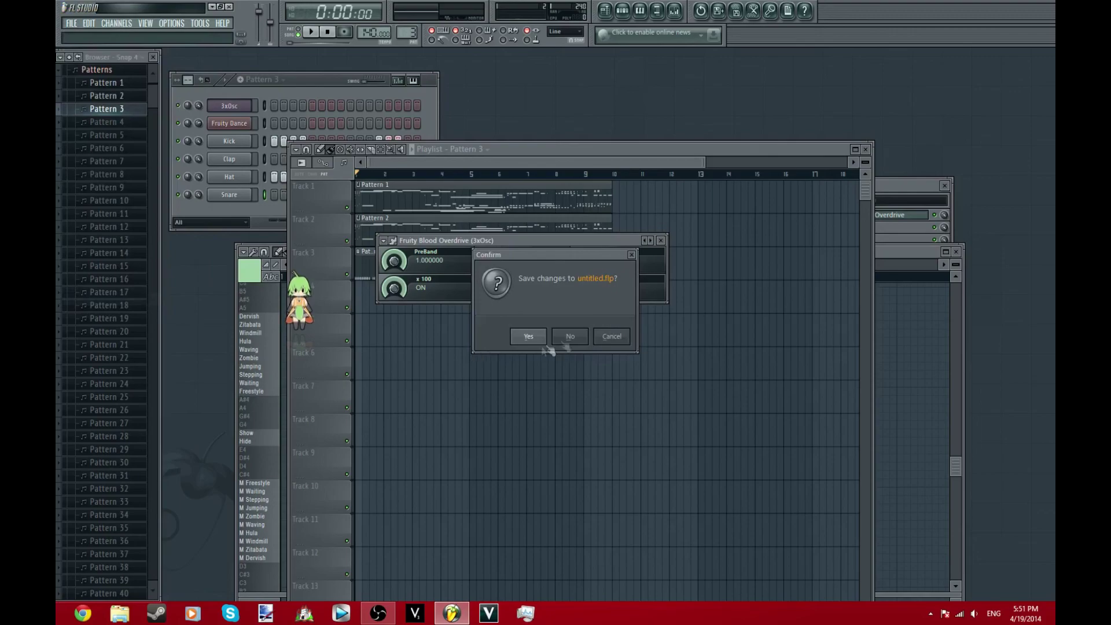